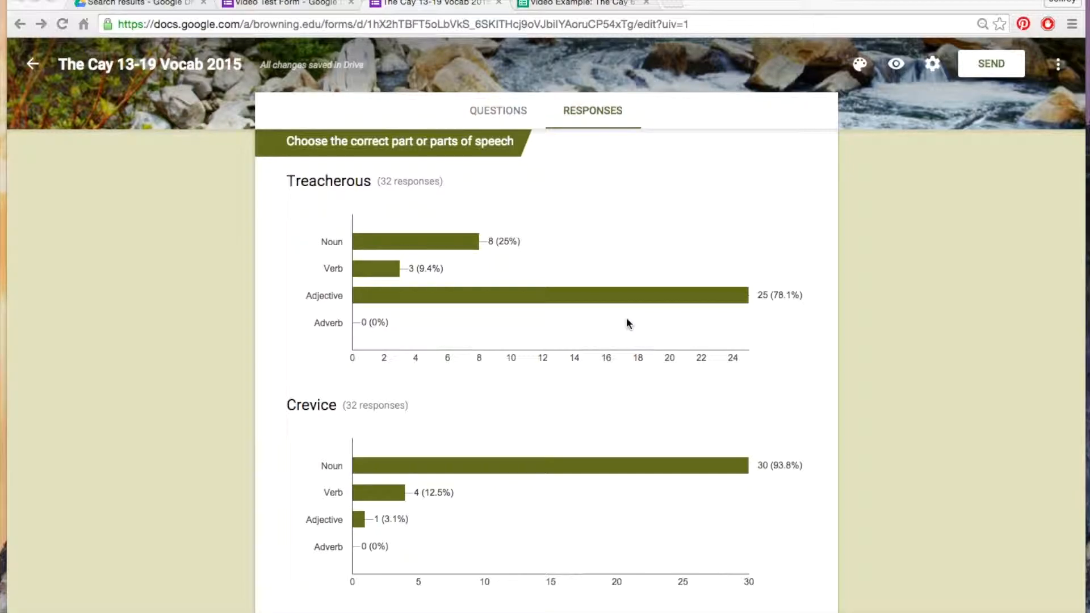
Examine the response charts for the parts-of-speech questions, from Treacherous through Eerie
{"action": "scroll", "coordinate": [628, 324], "scroll_direction": "down", "scroll_amount": 3}
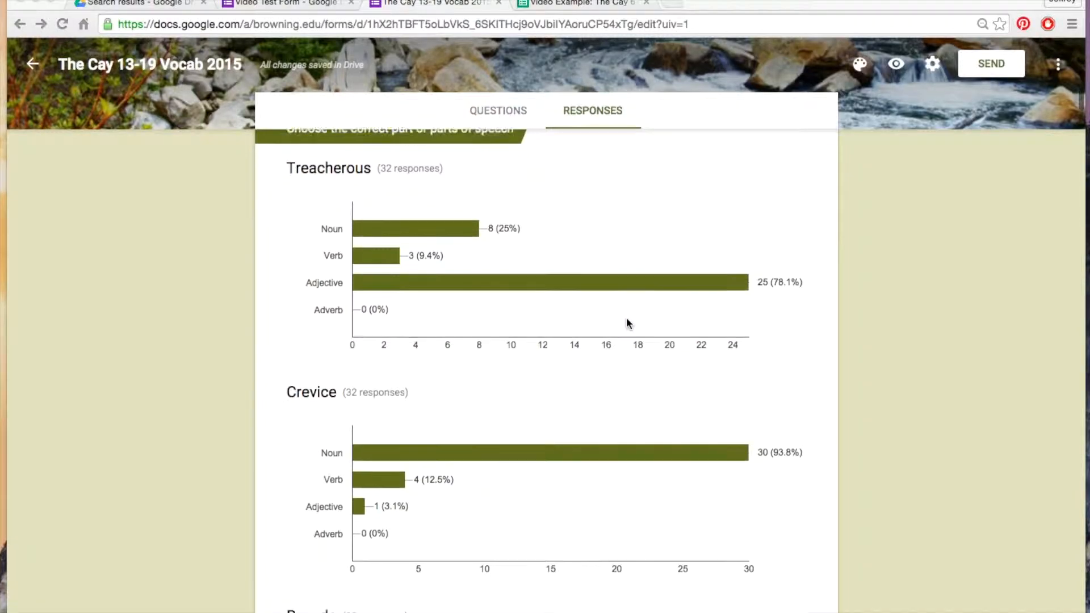
{"action": "scroll", "coordinate": [628, 323], "scroll_direction": "down", "scroll_amount": 3}
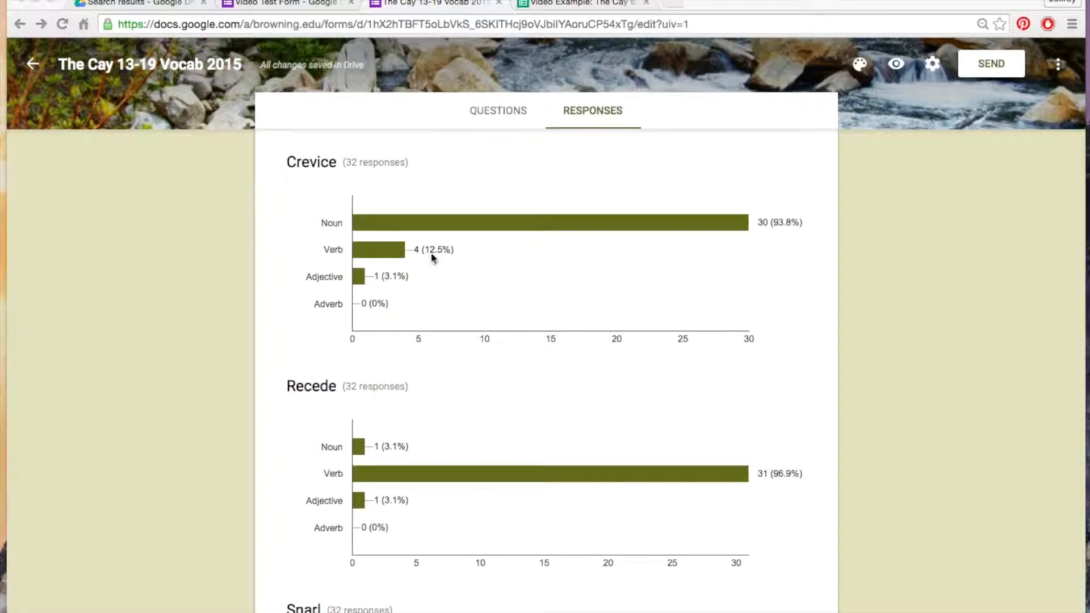
{"action": "scroll", "coordinate": [611, 457], "scroll_direction": "down", "scroll_amount": 2}
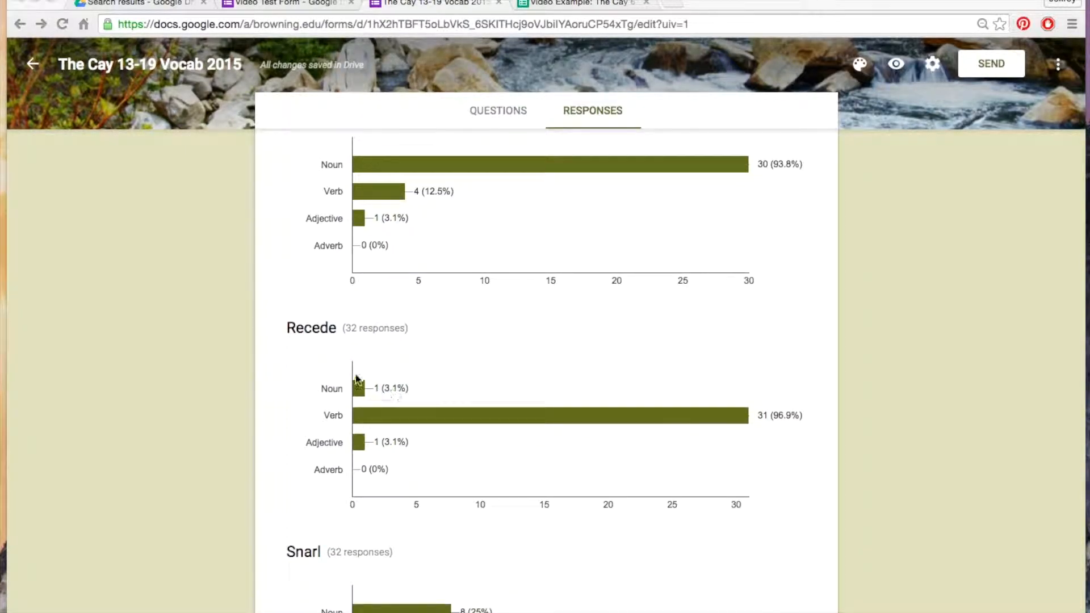
{"action": "scroll", "coordinate": [729, 448], "scroll_direction": "down", "scroll_amount": 3}
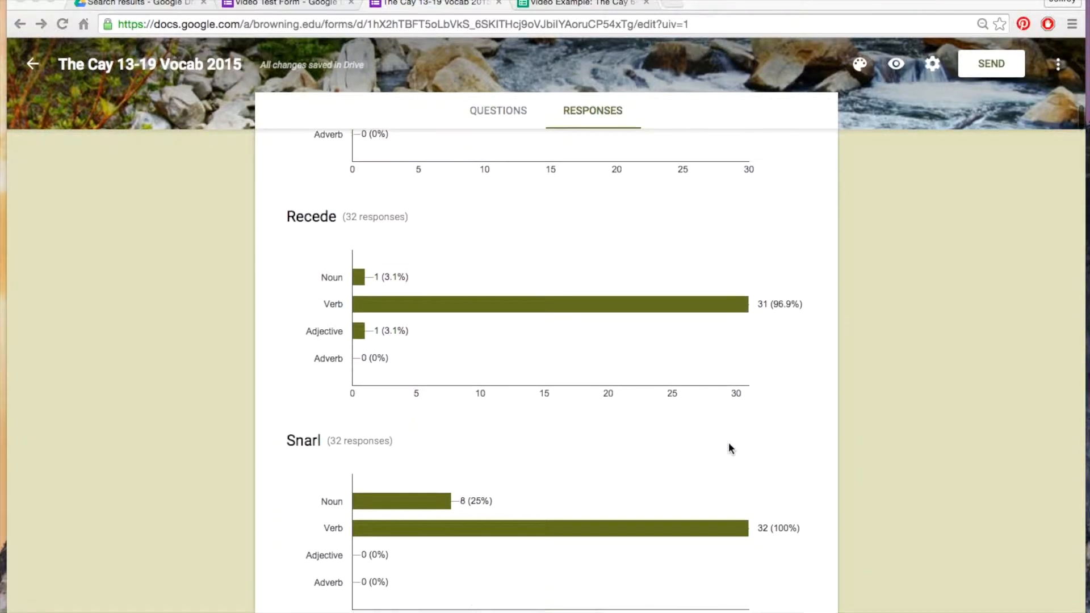
{"action": "scroll", "coordinate": [729, 448], "scroll_direction": "down", "scroll_amount": 2}
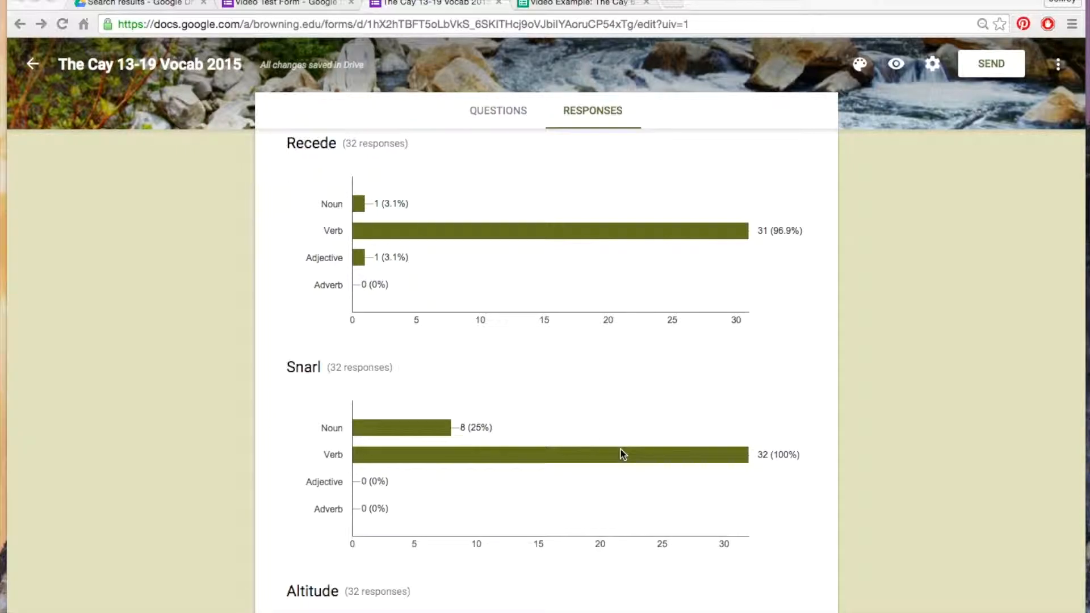
{"action": "scroll", "coordinate": [623, 455], "scroll_direction": "down", "scroll_amount": 1}
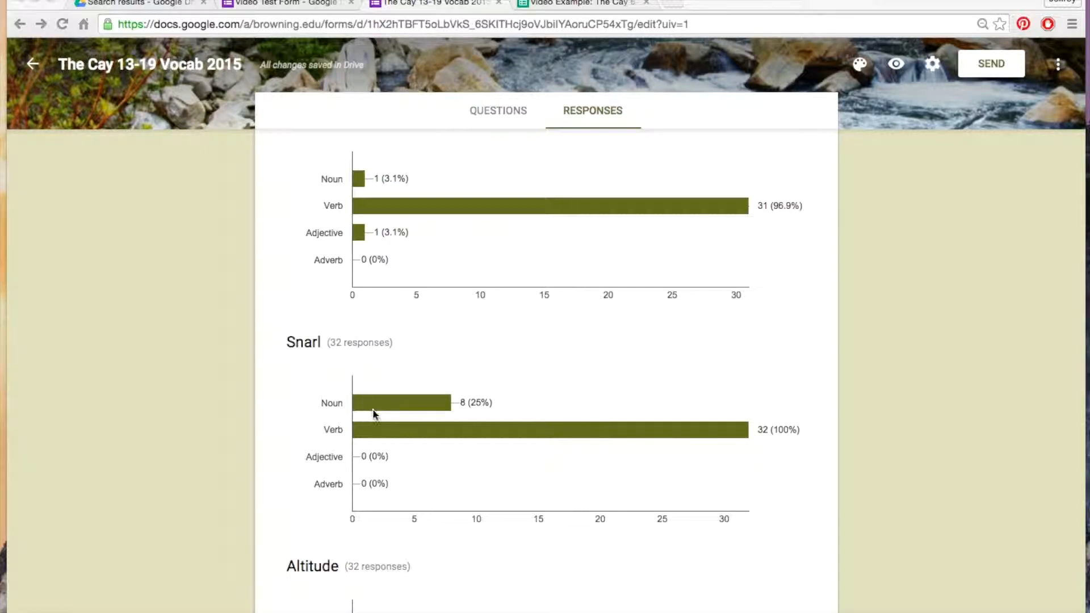
{"action": "scroll", "coordinate": [627, 431], "scroll_direction": "down", "scroll_amount": 2}
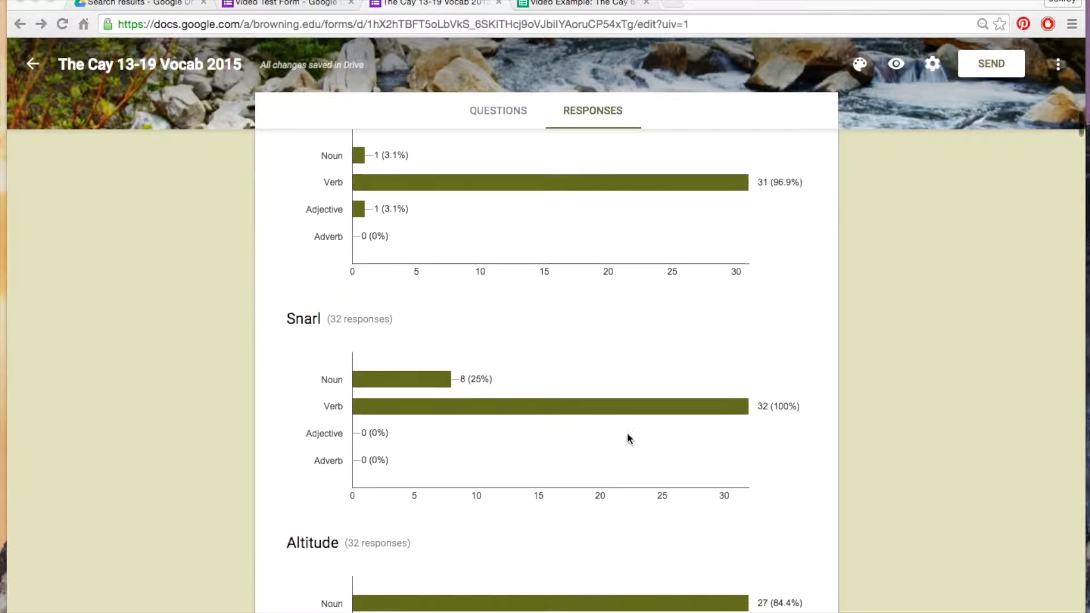
{"action": "scroll", "coordinate": [627, 434], "scroll_direction": "down", "scroll_amount": 6}
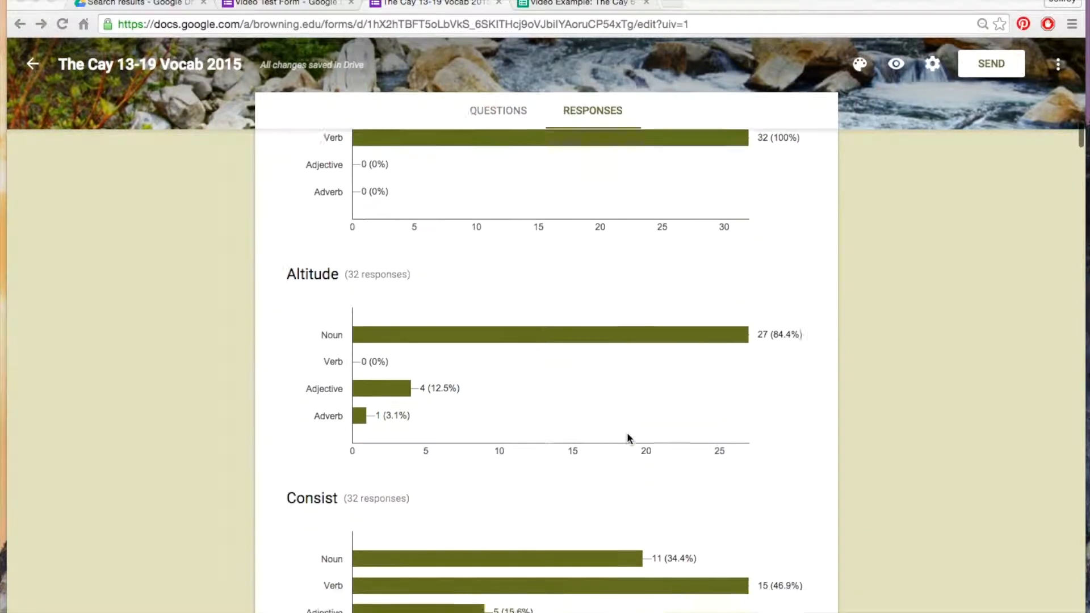
{"action": "scroll", "coordinate": [627, 434], "scroll_direction": "down", "scroll_amount": 12}
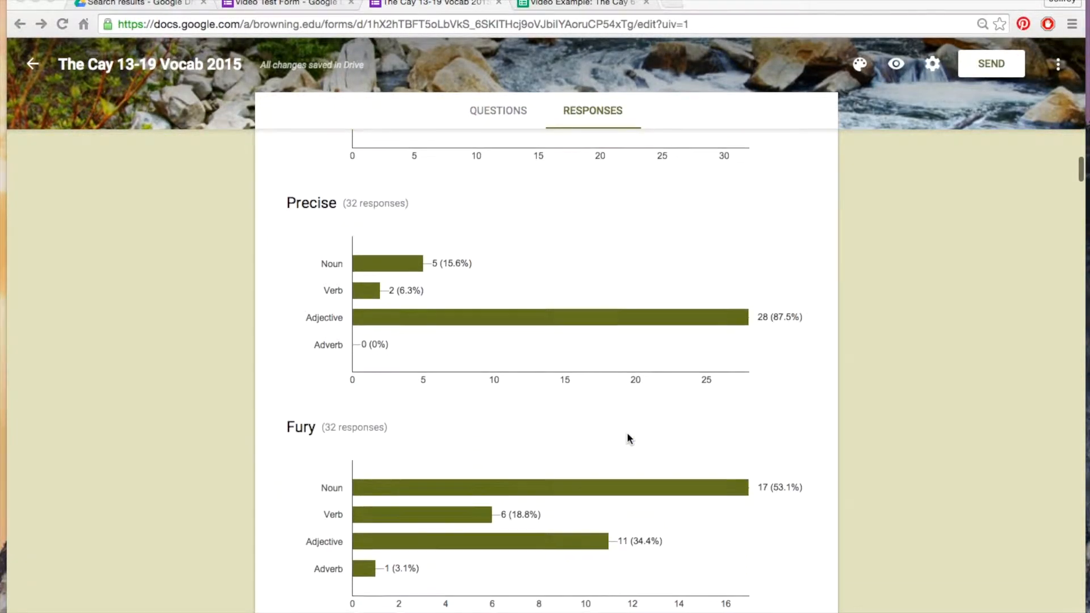
{"action": "scroll", "coordinate": [628, 437], "scroll_direction": "down", "scroll_amount": 2}
{"action": "scroll", "coordinate": [645, 535], "scroll_direction": "down", "scroll_amount": 6}
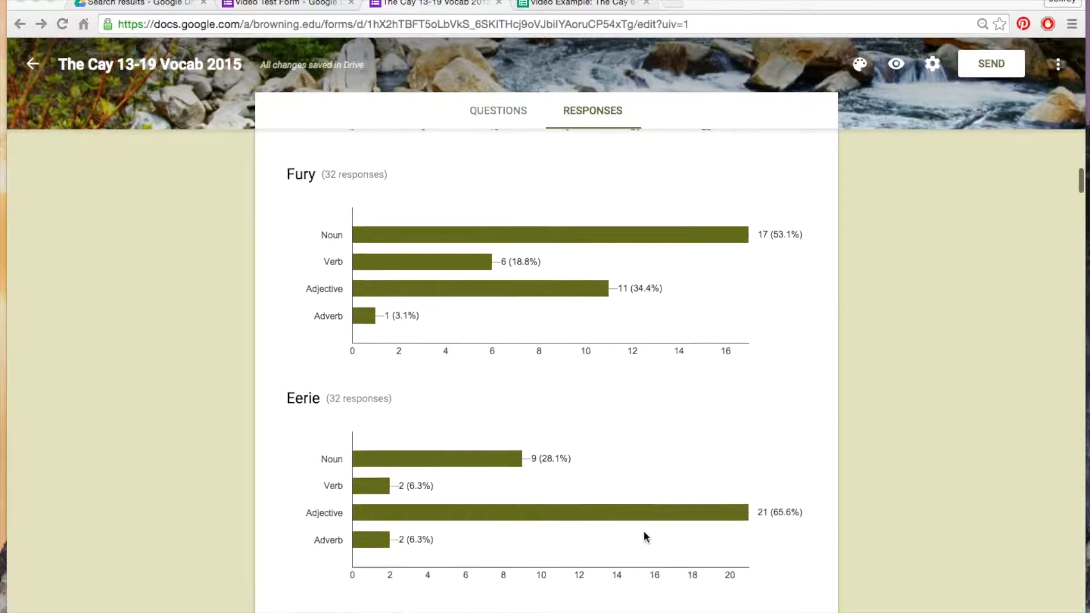
Review the written answers to the fill-in-the-box definition questions, from question 1 through question 10
{"action": "scroll", "coordinate": [643, 533], "scroll_direction": "down", "scroll_amount": 6}
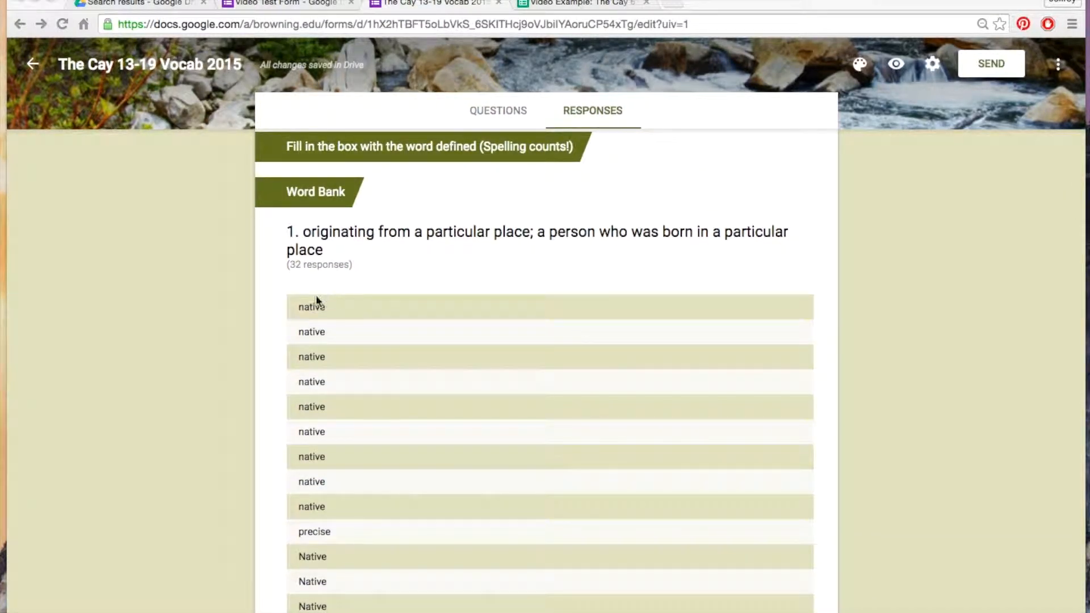
{"action": "scroll", "coordinate": [434, 526], "scroll_direction": "down", "scroll_amount": 8}
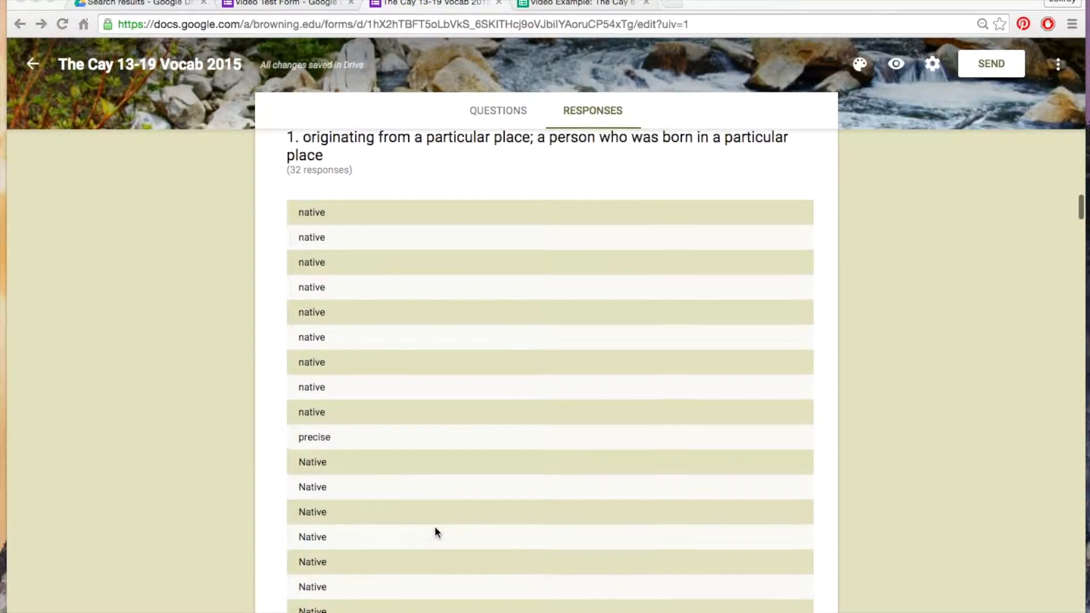
{"action": "scroll", "coordinate": [435, 531], "scroll_direction": "up", "scroll_amount": 10}
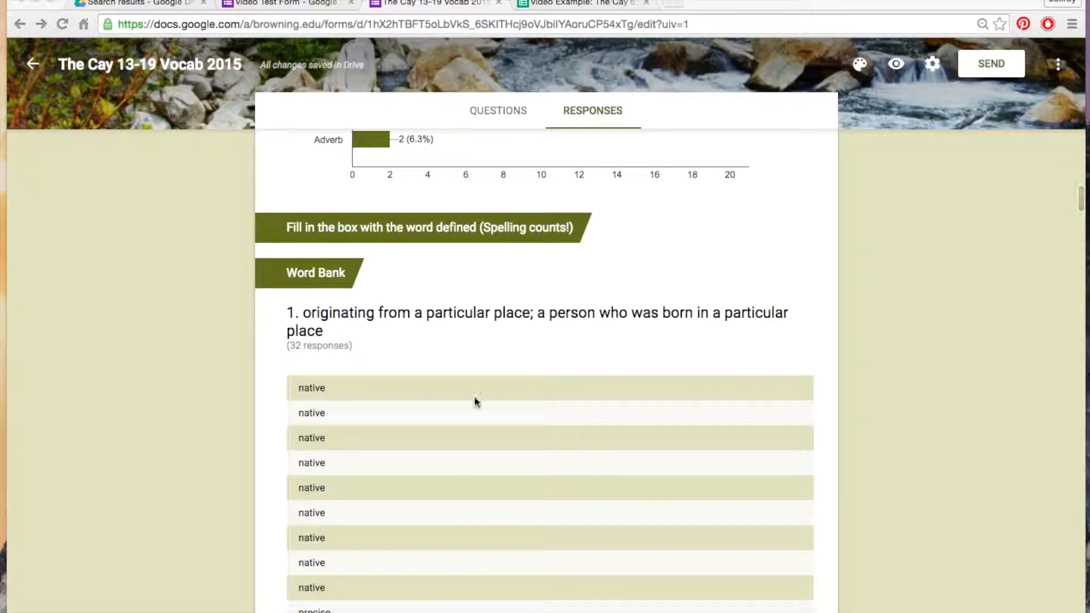
{"action": "scroll", "coordinate": [418, 527], "scroll_direction": "down", "scroll_amount": 4}
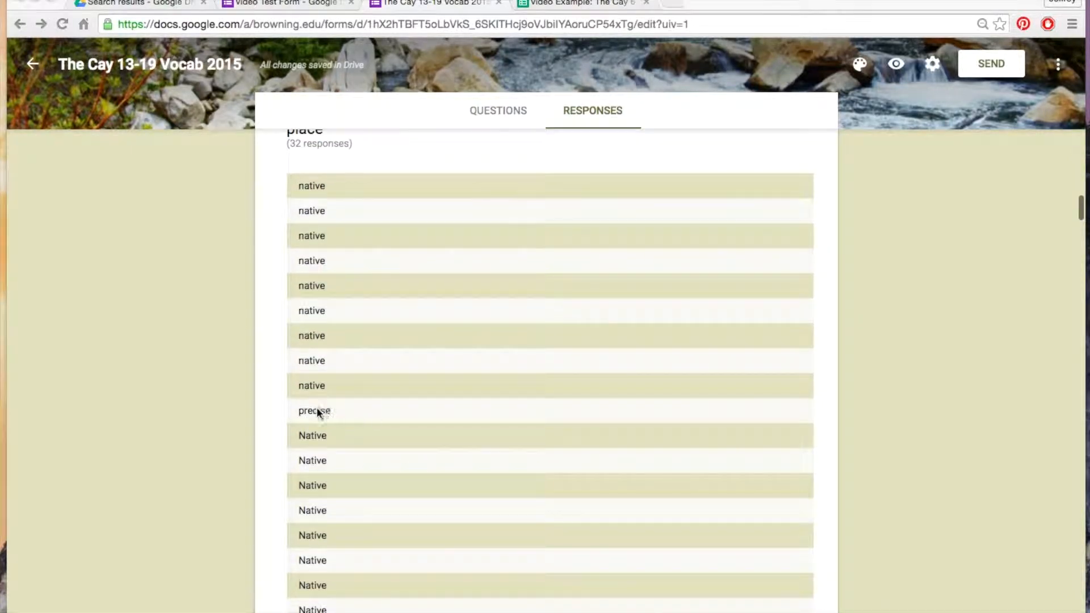
{"action": "scroll", "coordinate": [442, 460], "scroll_direction": "down", "scroll_amount": 12}
{"action": "scroll", "coordinate": [442, 462], "scroll_direction": "down", "scroll_amount": 1}
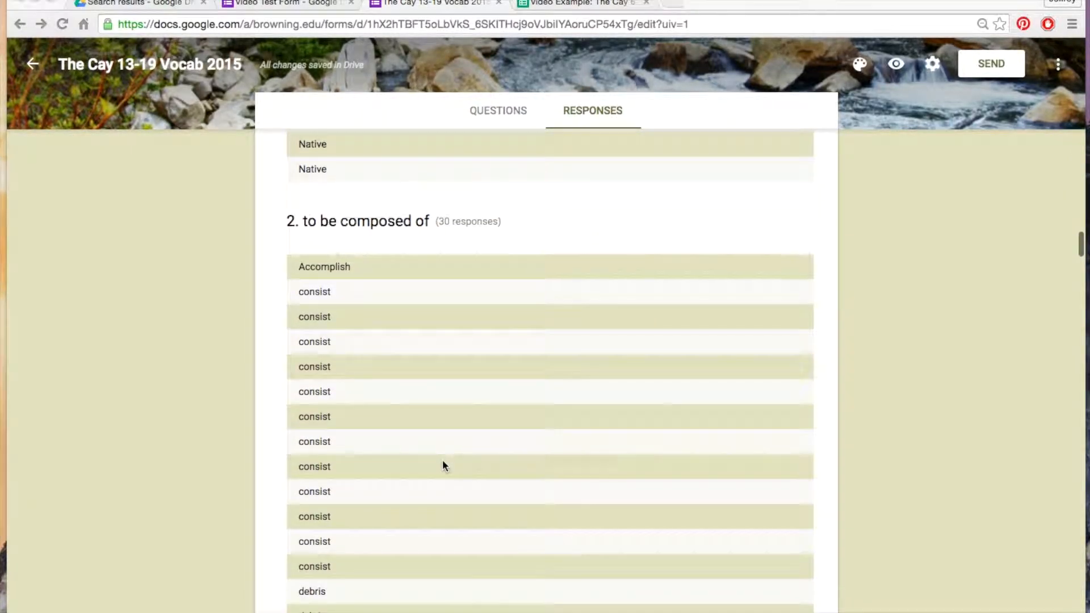
{"action": "scroll", "coordinate": [400, 545], "scroll_direction": "down", "scroll_amount": 4}
{"action": "scroll", "coordinate": [400, 548], "scroll_direction": "down", "scroll_amount": 6}
{"action": "scroll", "coordinate": [399, 548], "scroll_direction": "up", "scroll_amount": 4}
{"action": "scroll", "coordinate": [342, 396], "scroll_direction": "up", "scroll_amount": 2}
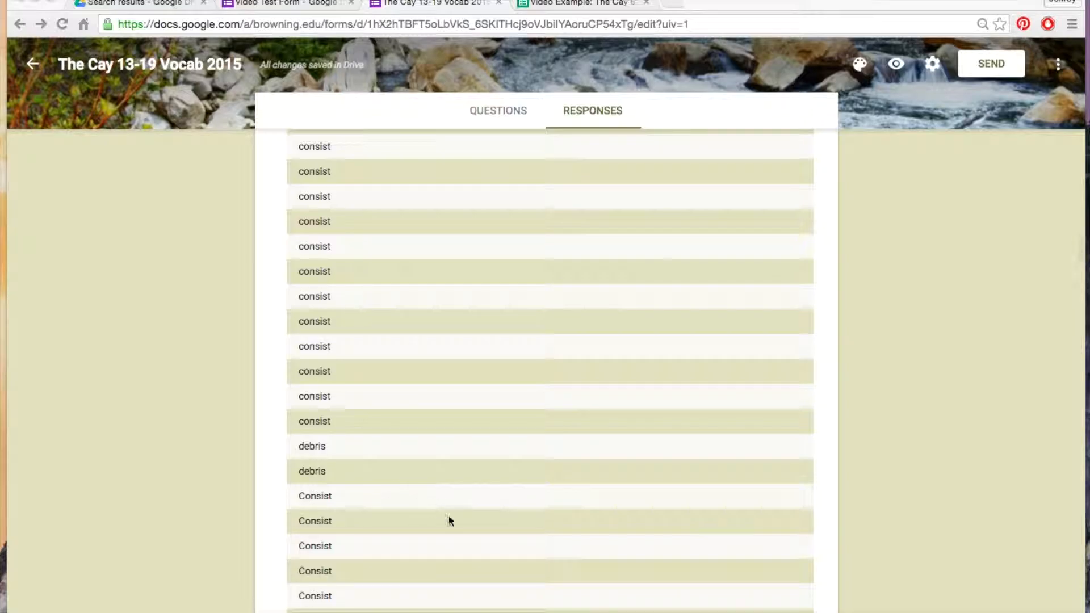
{"action": "scroll", "coordinate": [448, 518], "scroll_direction": "down", "scroll_amount": 10}
{"action": "scroll", "coordinate": [449, 518], "scroll_direction": "down", "scroll_amount": 20}
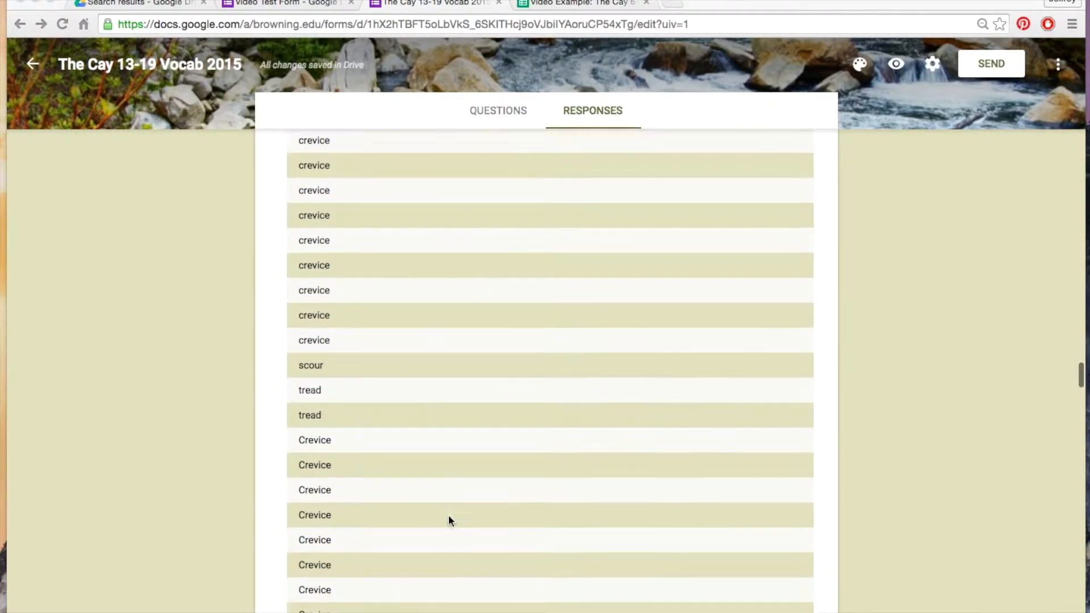
{"action": "scroll", "coordinate": [449, 518], "scroll_direction": "down", "scroll_amount": 20}
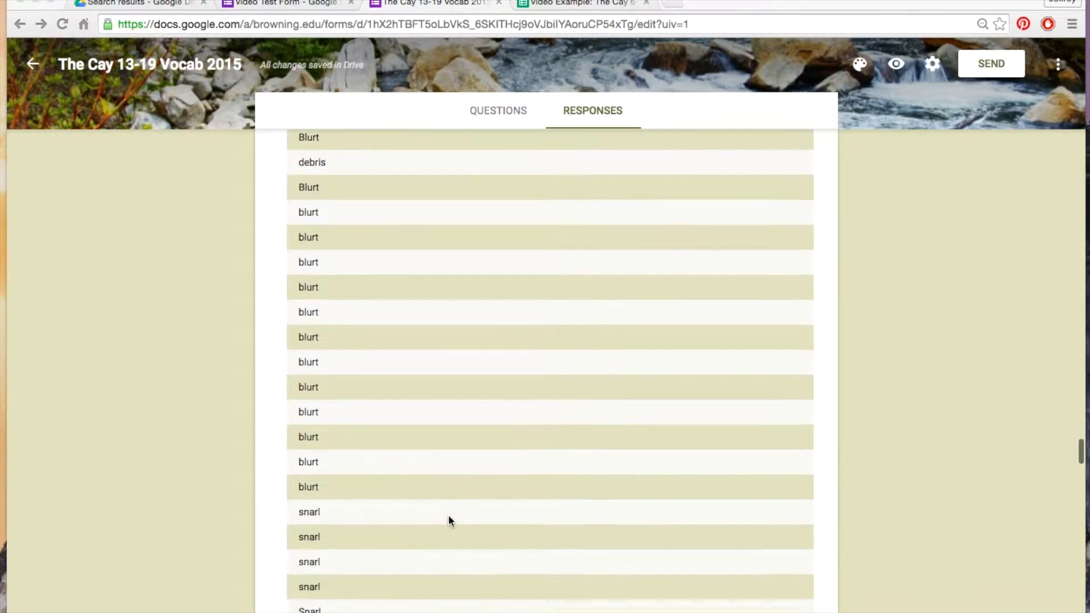
{"action": "scroll", "coordinate": [449, 519], "scroll_direction": "down", "scroll_amount": 20}
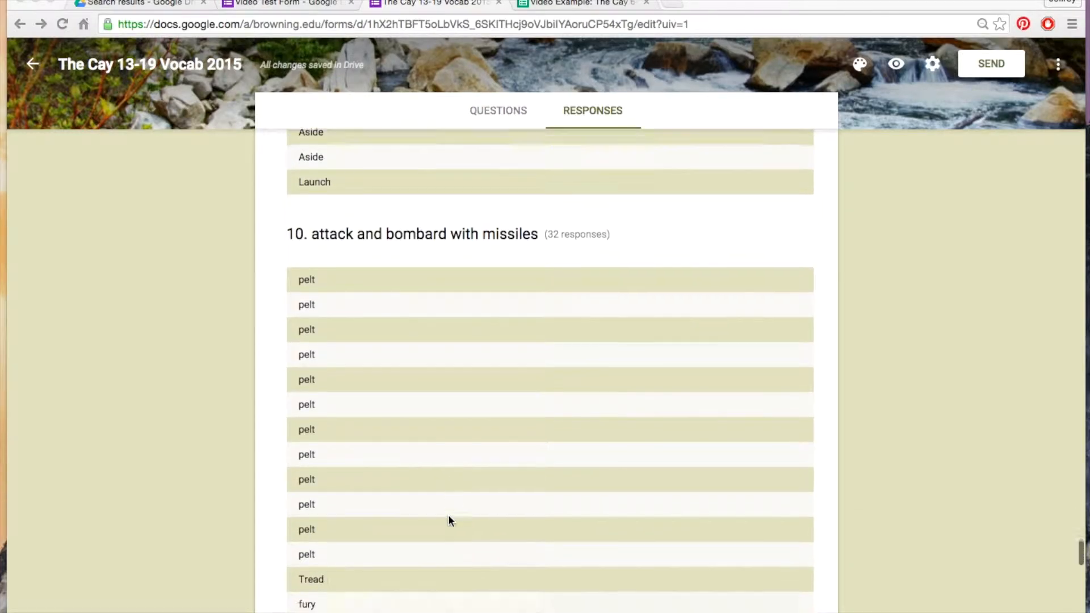
{"action": "scroll", "coordinate": [448, 519], "scroll_direction": "down", "scroll_amount": 1}
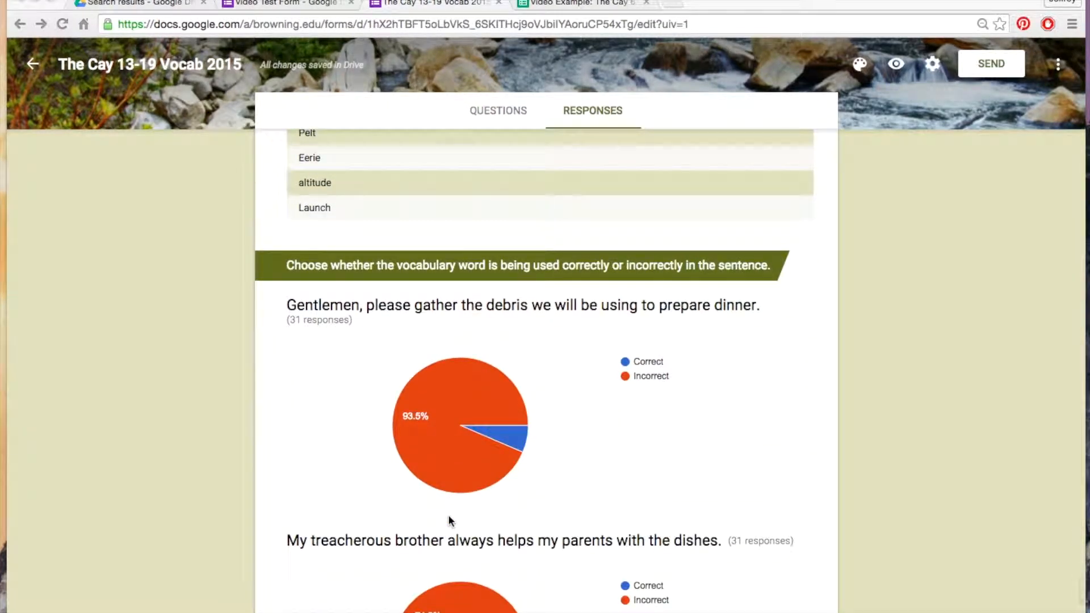
Look back over the definition answers and parts-of-speech charts, ending at the section on correct or incorrect word use
{"action": "scroll", "coordinate": [540, 404], "scroll_direction": "up", "scroll_amount": 20}
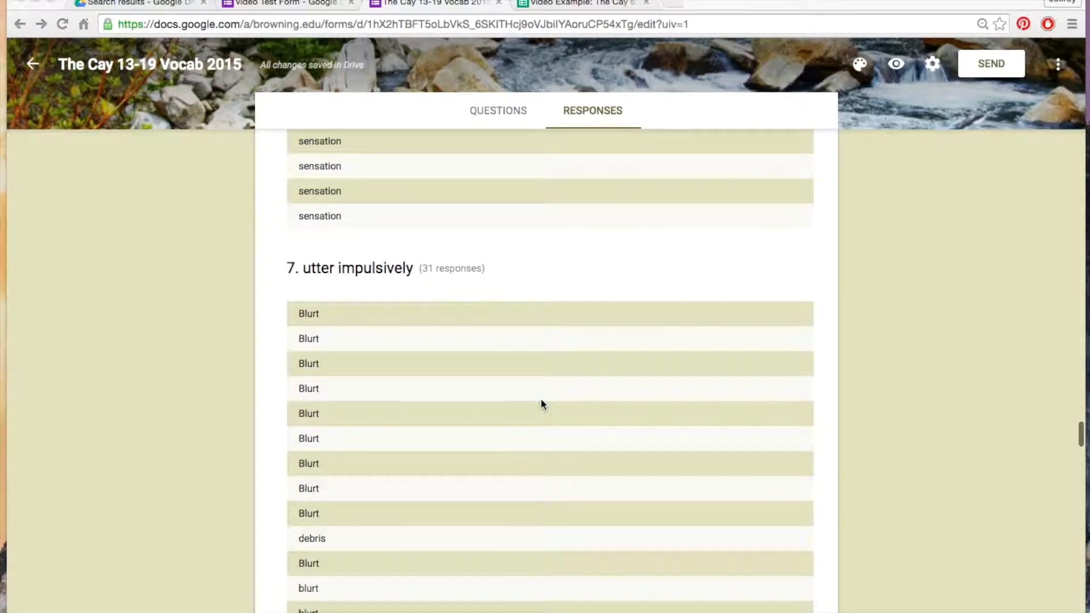
{"action": "scroll", "coordinate": [579, 383], "scroll_direction": "up", "scroll_amount": 20}
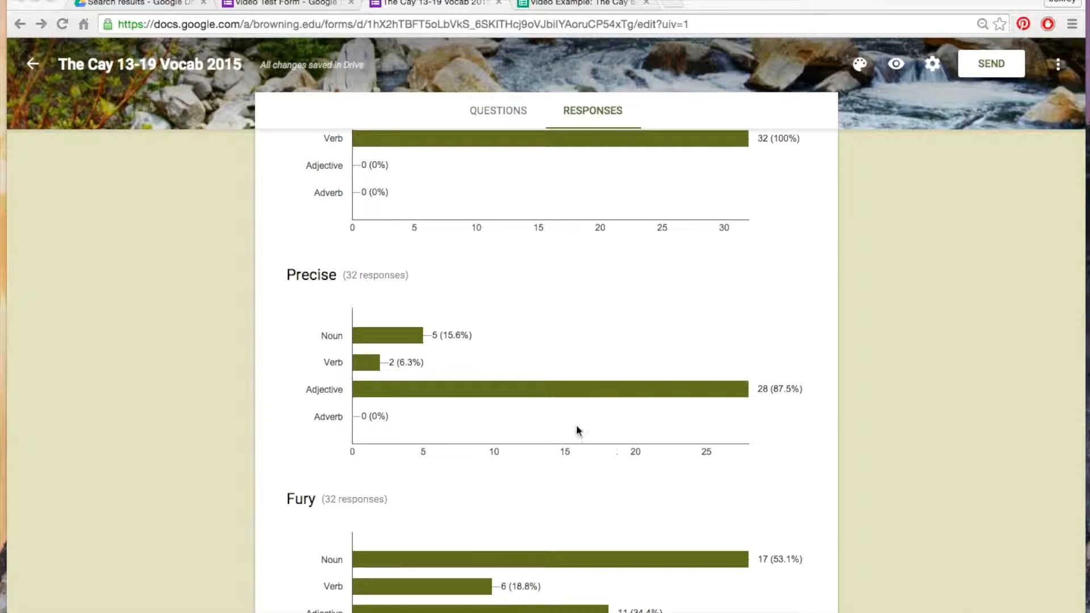
{"action": "scroll", "coordinate": [590, 496], "scroll_direction": "down", "scroll_amount": 10}
{"action": "scroll", "coordinate": [591, 501], "scroll_direction": "down", "scroll_amount": 20}
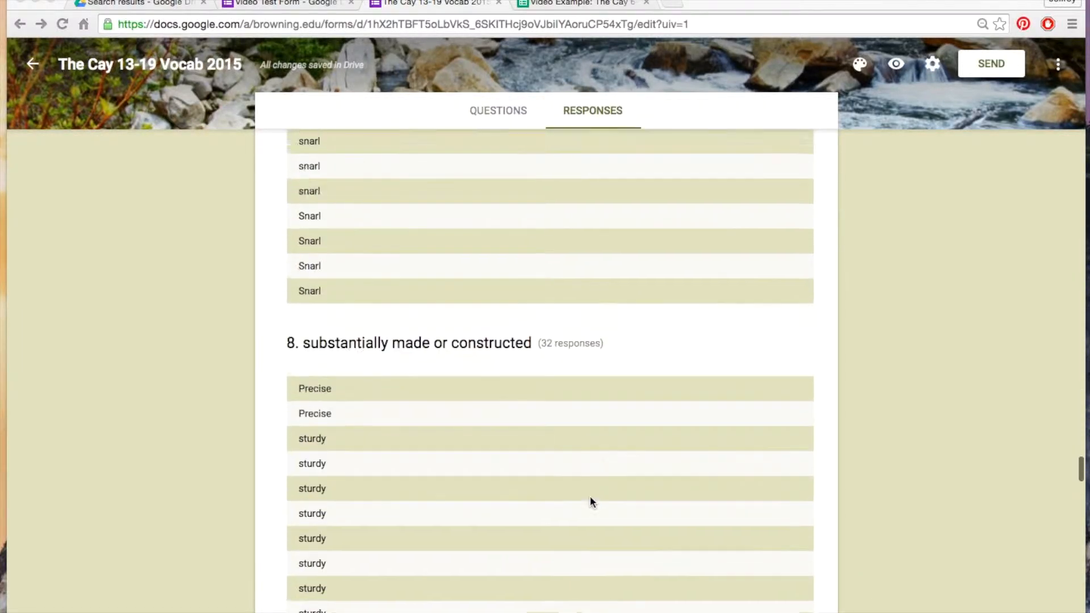
{"action": "scroll", "coordinate": [590, 501], "scroll_direction": "down", "scroll_amount": 15}
{"action": "scroll", "coordinate": [590, 501], "scroll_direction": "up", "scroll_amount": 7}
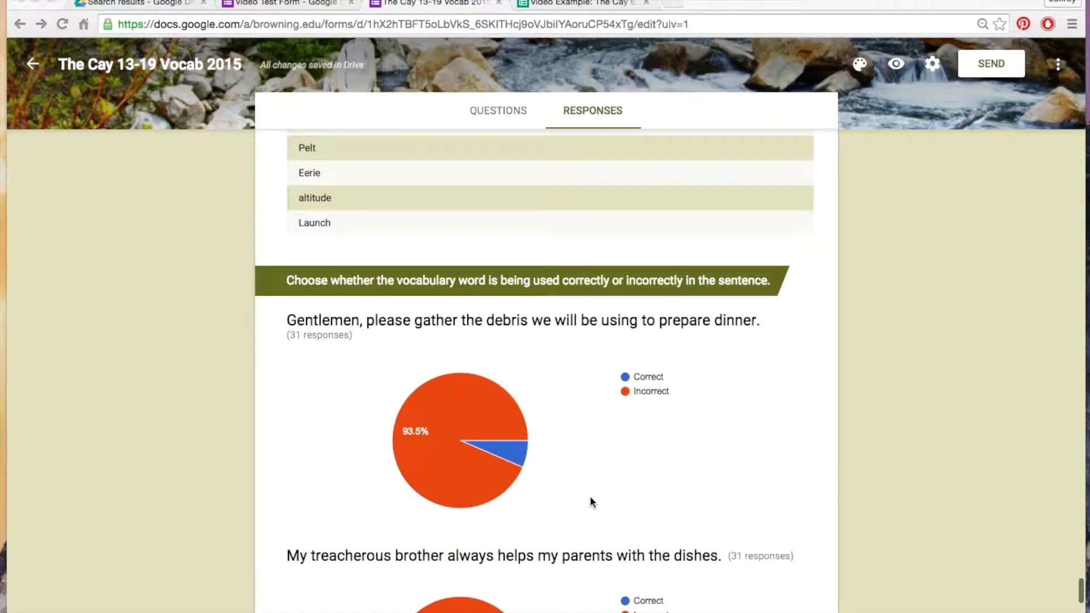
Examine the pie charts showing whether students judged each vocabulary word as used correctly or incorrectly in its sentence
{"action": "scroll", "coordinate": [591, 502], "scroll_direction": "down", "scroll_amount": 3}
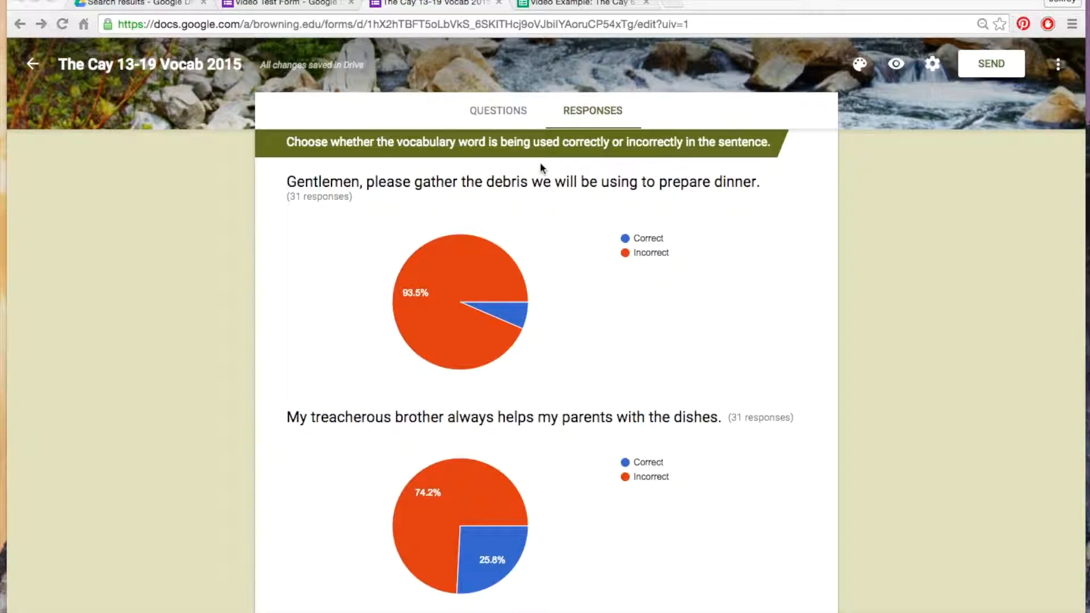
{"action": "scroll", "coordinate": [645, 321], "scroll_direction": "down", "scroll_amount": 5}
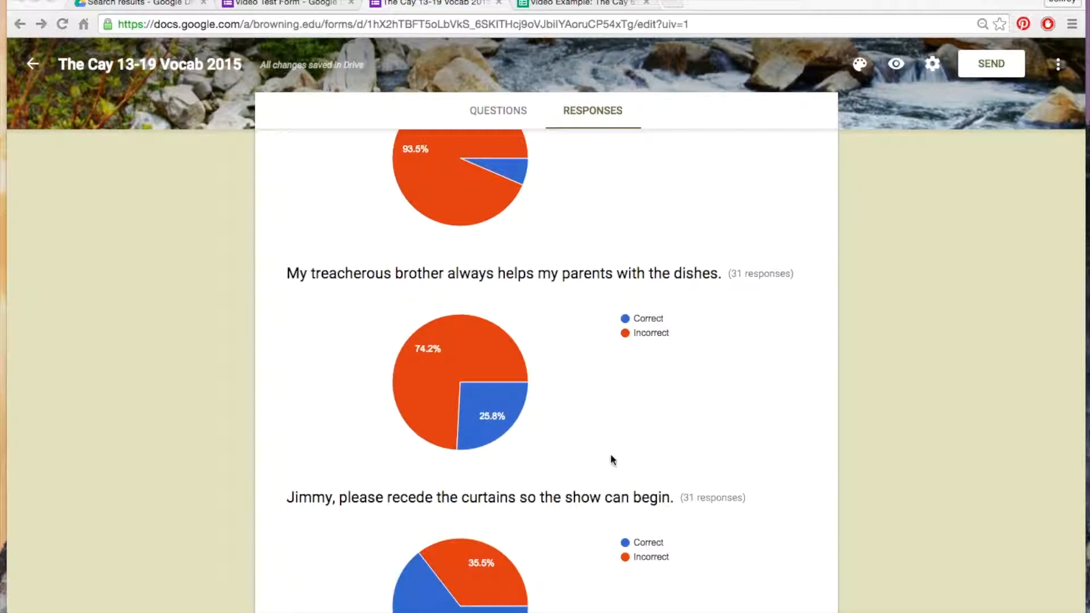
{"action": "scroll", "coordinate": [611, 453], "scroll_direction": "down", "scroll_amount": 7}
{"action": "scroll", "coordinate": [610, 453], "scroll_direction": "down", "scroll_amount": 3}
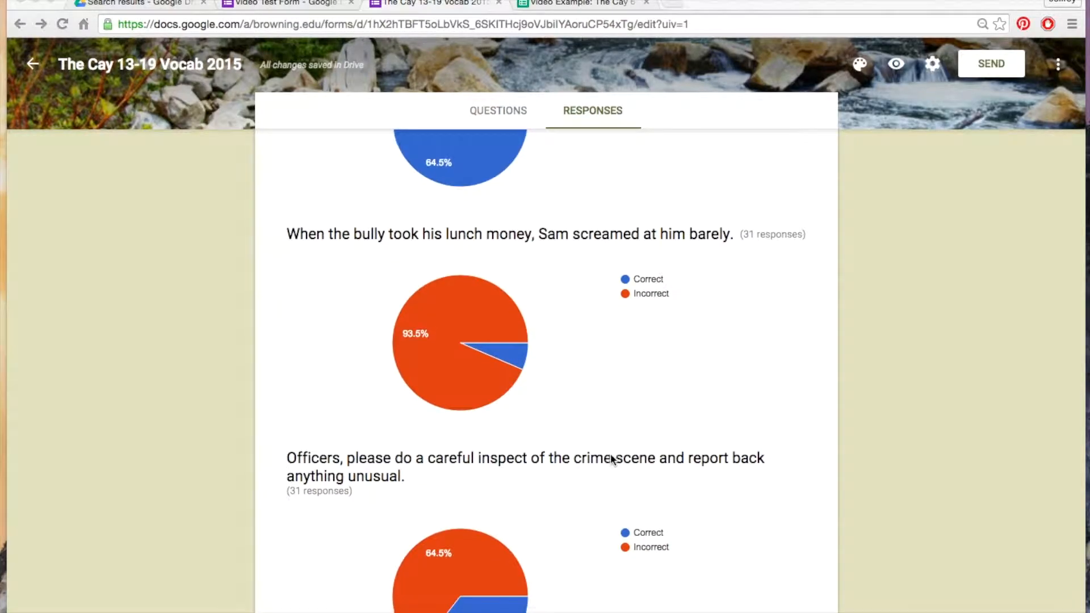
{"action": "scroll", "coordinate": [610, 453], "scroll_direction": "up", "scroll_amount": 5}
{"action": "scroll", "coordinate": [611, 454], "scroll_direction": "up", "scroll_amount": 6}
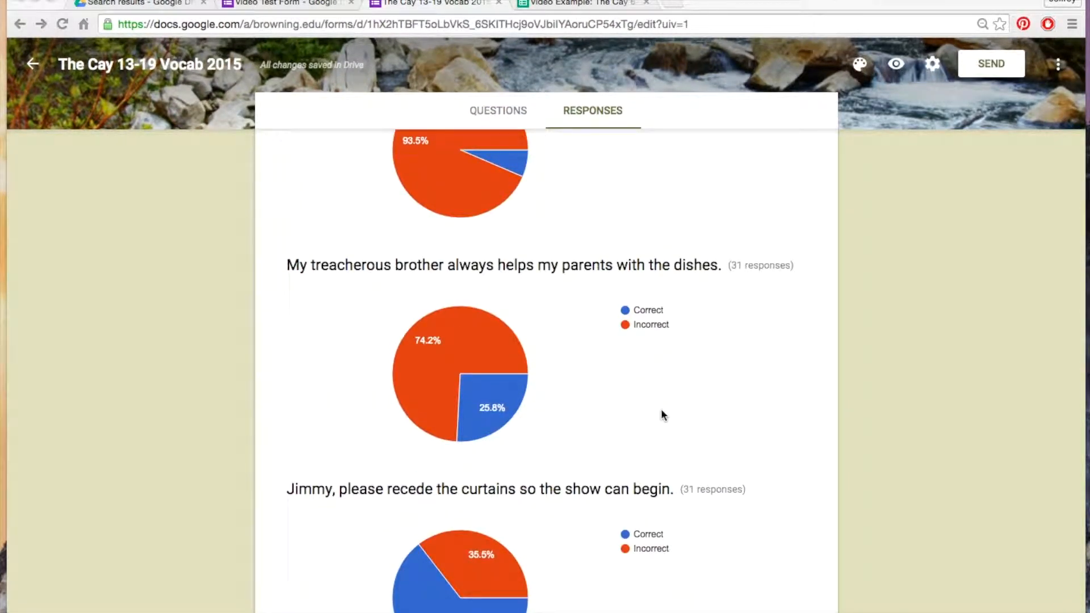
{"action": "scroll", "coordinate": [661, 409], "scroll_direction": "down", "scroll_amount": 2}
{"action": "scroll", "coordinate": [606, 309], "scroll_direction": "up", "scroll_amount": 5}
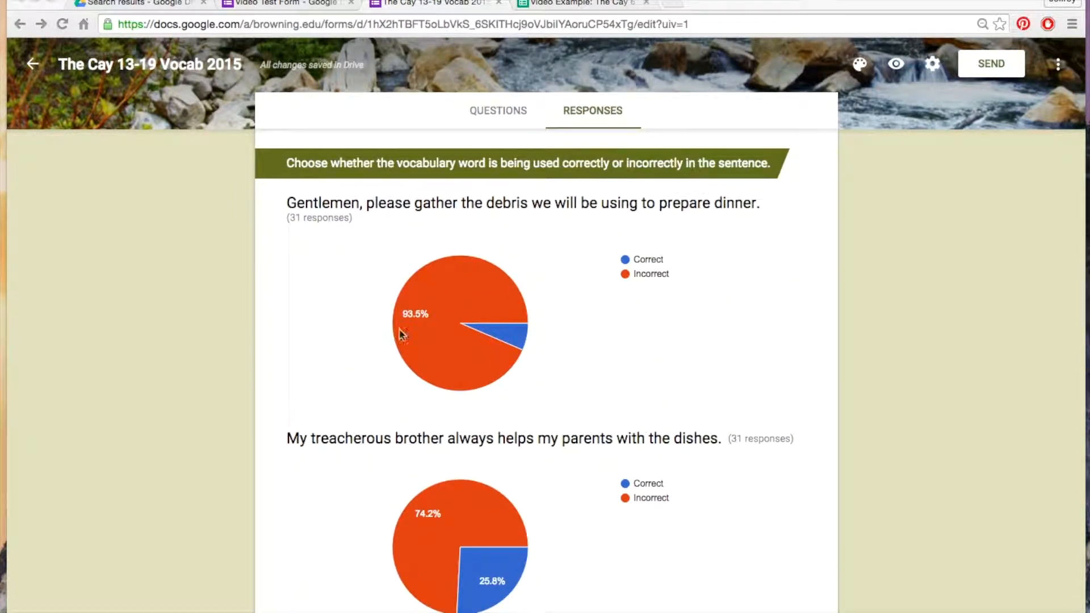
{"action": "scroll", "coordinate": [607, 406], "scroll_direction": "down", "scroll_amount": 2}
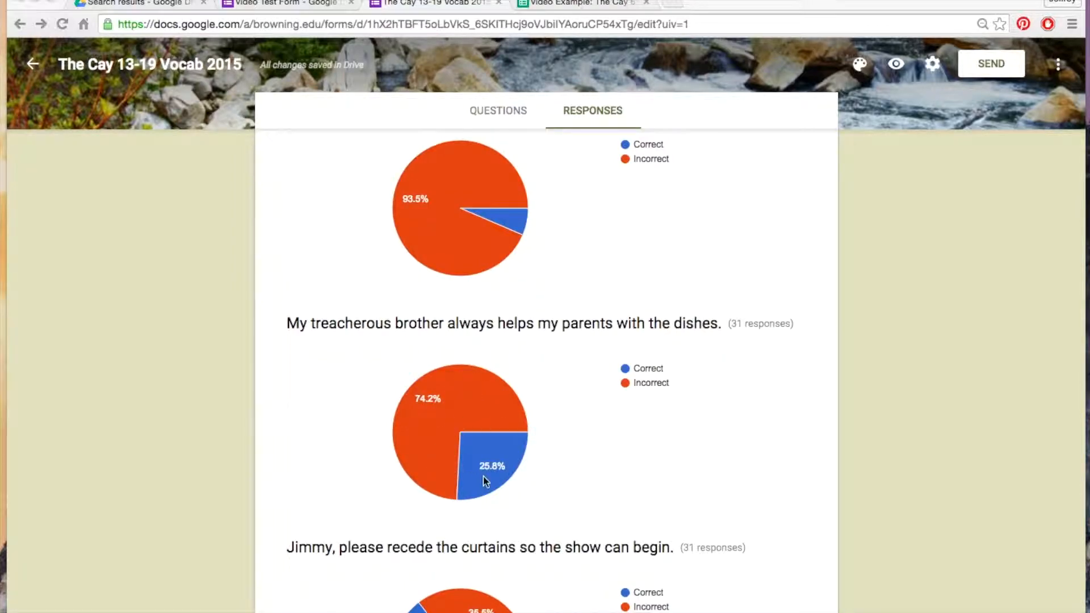
{"action": "scroll", "coordinate": [560, 489], "scroll_direction": "down", "scroll_amount": 2}
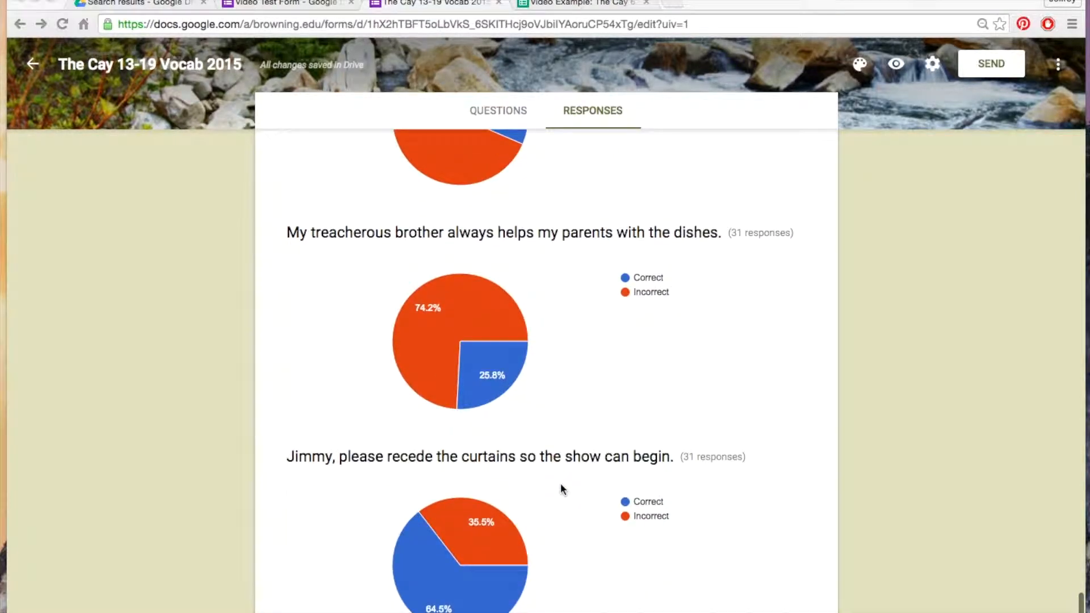
{"action": "scroll", "coordinate": [561, 488], "scroll_direction": "down", "scroll_amount": 1}
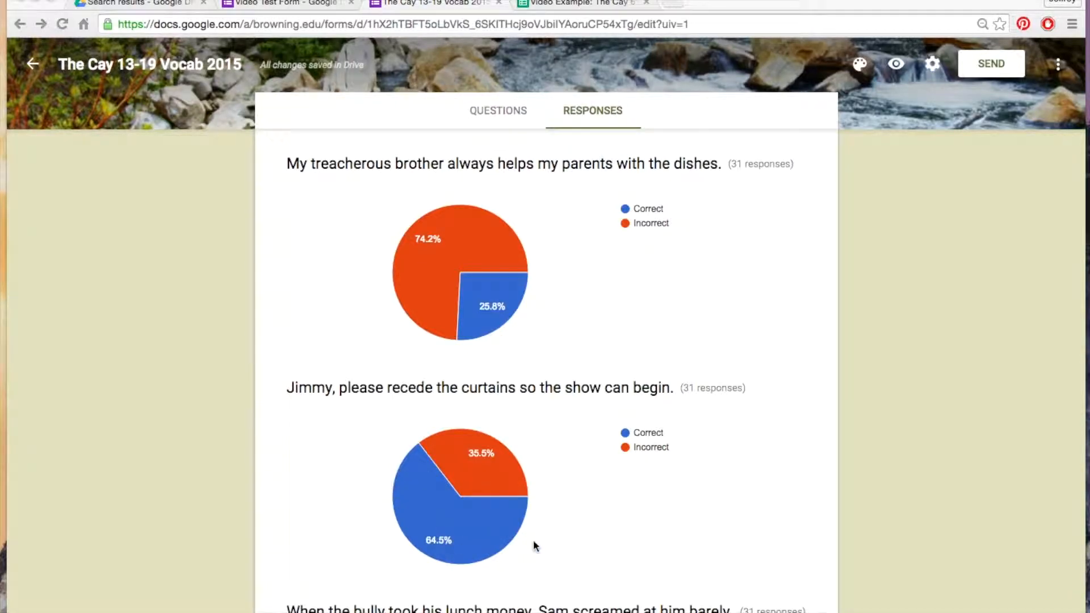
{"action": "scroll", "coordinate": [533, 545], "scroll_direction": "down", "scroll_amount": 9}
{"action": "scroll", "coordinate": [534, 545], "scroll_direction": "up", "scroll_amount": 11}
{"action": "scroll", "coordinate": [534, 542], "scroll_direction": "up", "scroll_amount": 4}
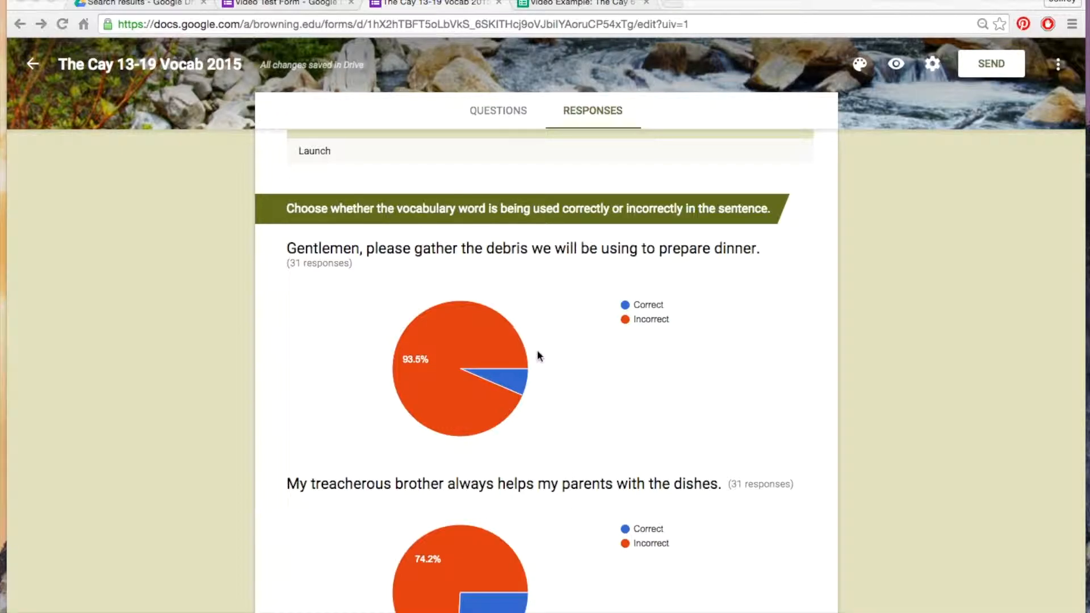
{"action": "scroll", "coordinate": [569, 555], "scroll_direction": "down", "scroll_amount": 2}
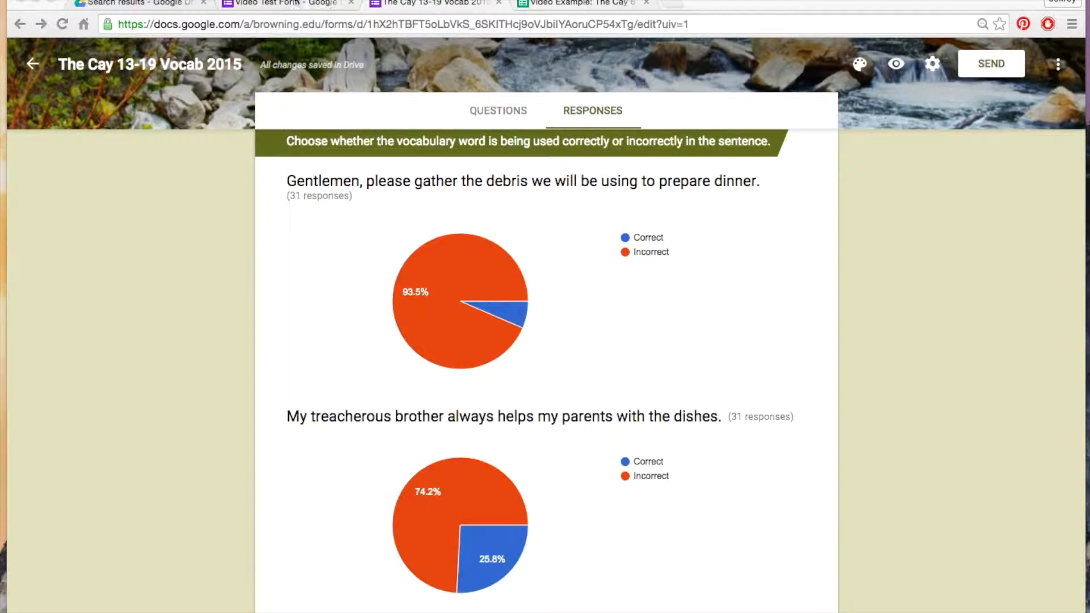
Switch to the Video Test Form that is already open in the browser
{"action": "left_click", "coordinate": [285, 5]}
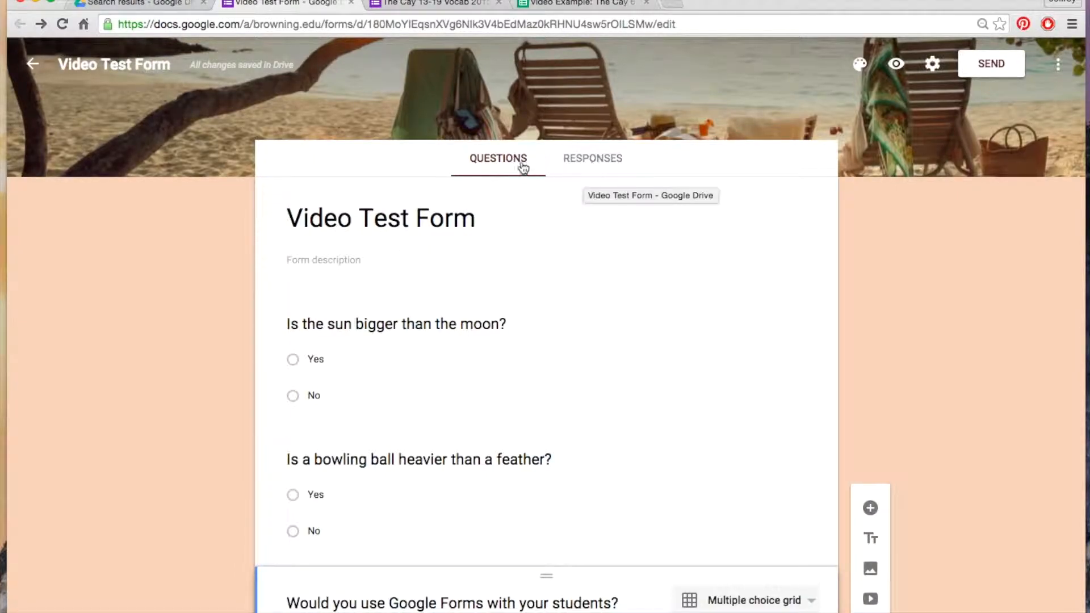
Check the Video Test Form's responses and look across the answers in the Video Example: The Cay 6-12 Vocab 2014 responses spreadsheet
{"action": "left_click", "coordinate": [593, 164]}
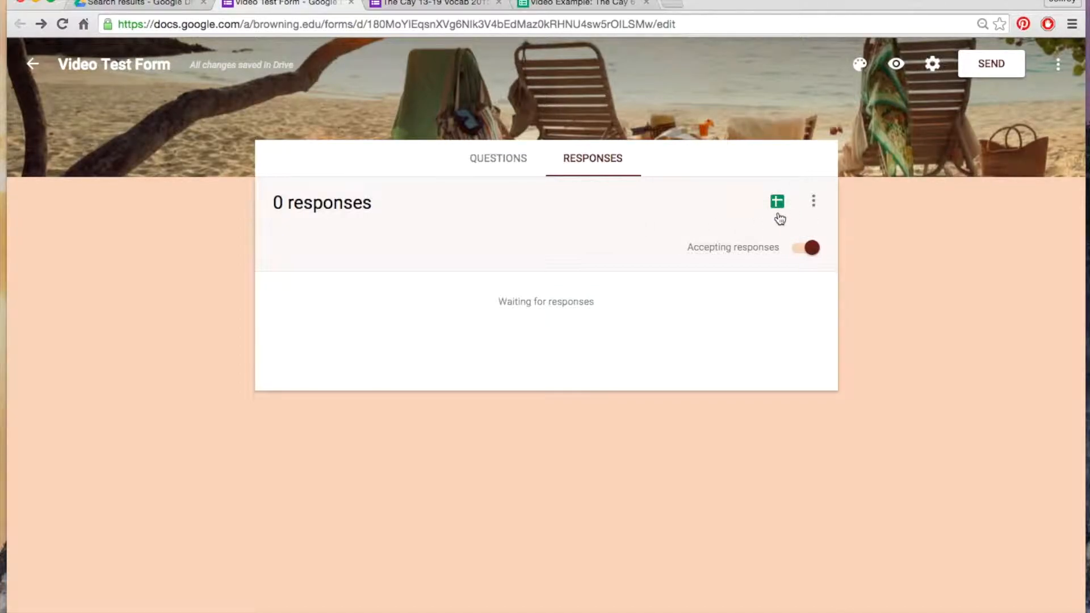
{"action": "left_click", "coordinate": [551, 2]}
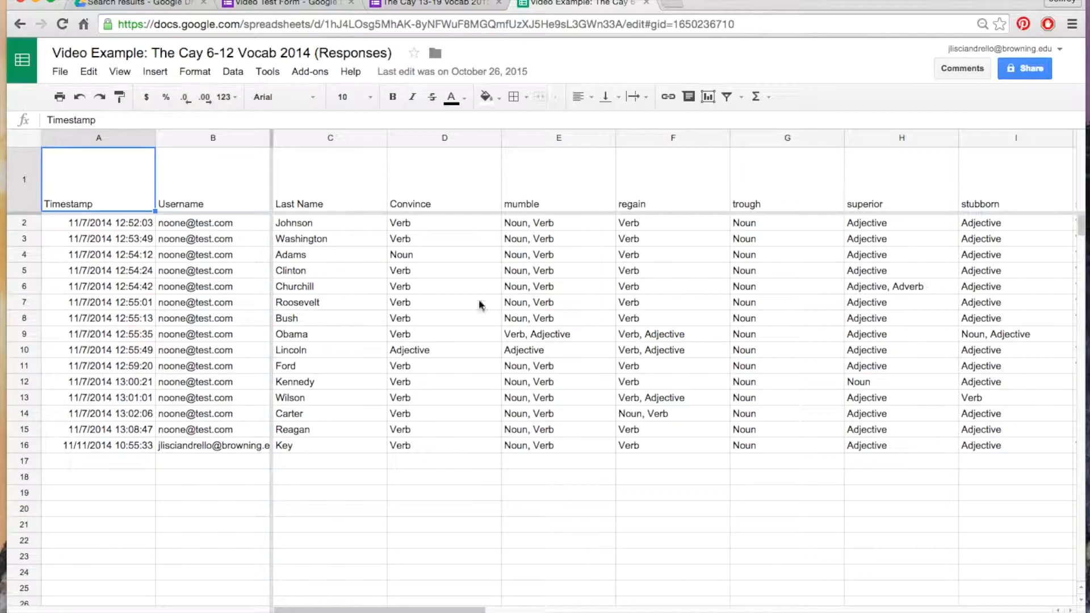
{"action": "scroll", "coordinate": [652, 329], "scroll_direction": "right", "scroll_amount": 10}
{"action": "scroll", "coordinate": [652, 329], "scroll_direction": "down", "scroll_amount": 1}
{"action": "scroll", "coordinate": [652, 330], "scroll_direction": "left", "scroll_amount": 10}
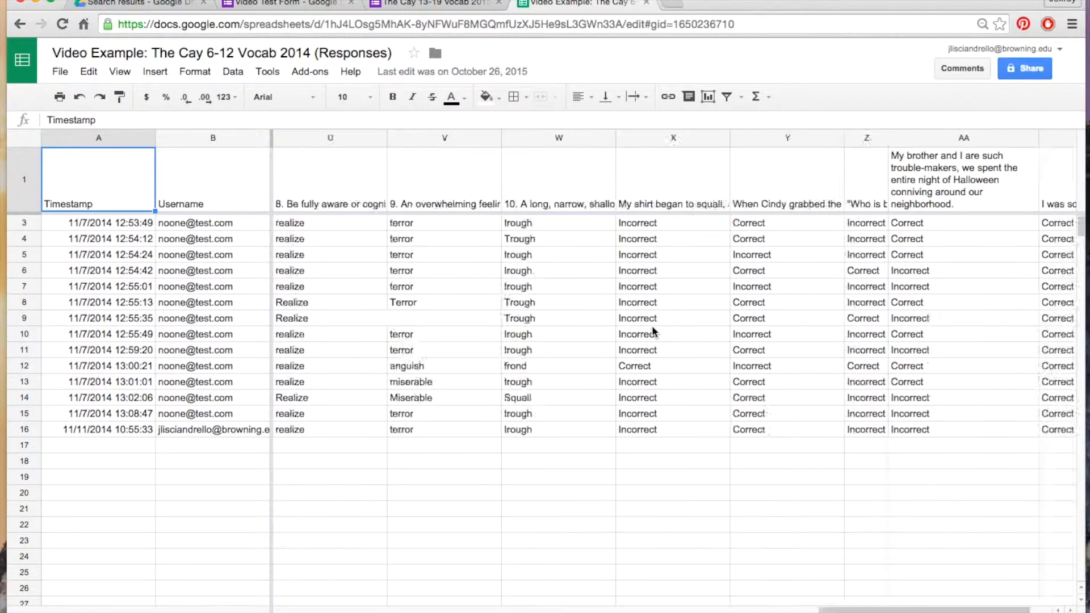
{"action": "scroll", "coordinate": [652, 329], "scroll_direction": "up", "scroll_amount": 1}
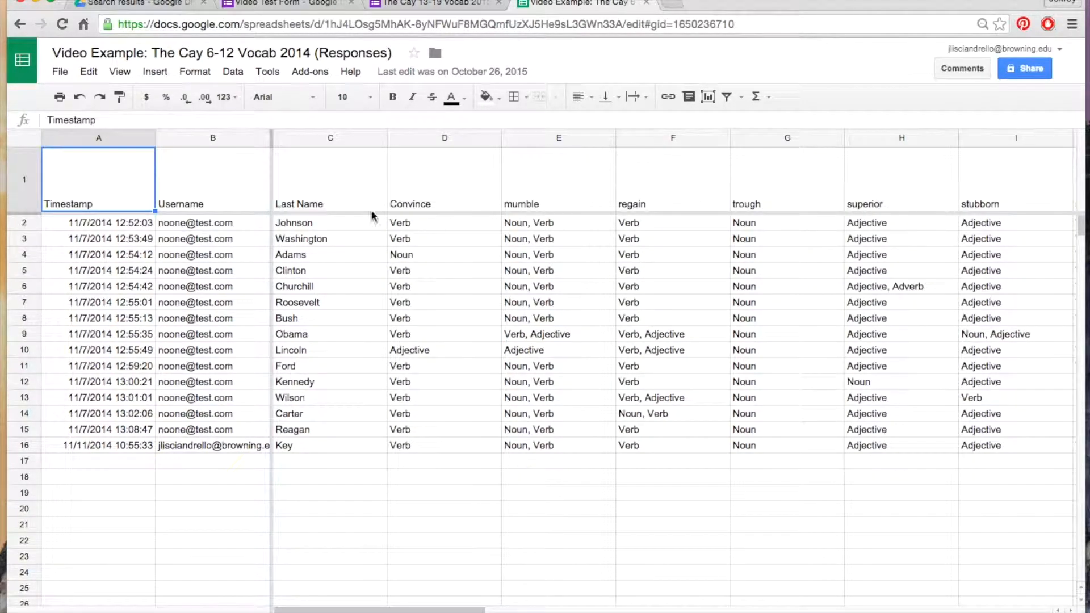
Look down the Last Name column at the students who submitted, from row 2 to row 10
{"action": "left_click", "coordinate": [330, 226]}
{"action": "left_click", "coordinate": [325, 240]}
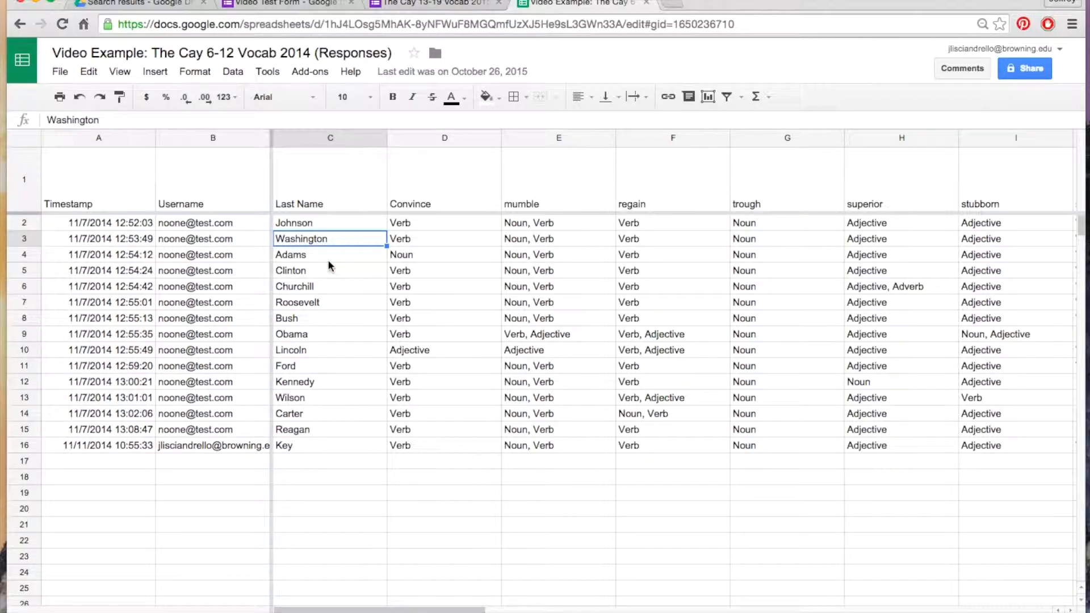
{"action": "left_click", "coordinate": [328, 257]}
{"action": "left_click", "coordinate": [330, 272]}
{"action": "left_click", "coordinate": [334, 346]}
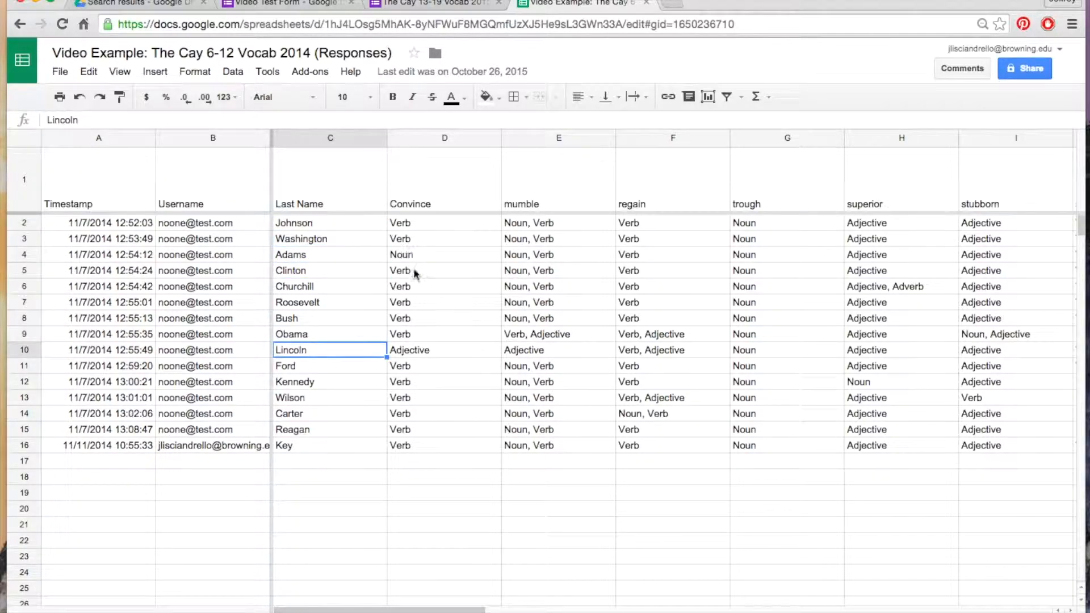
Inspect the answers of the student in row 10, from the Convince column through the final sentence questions
{"action": "left_click", "coordinate": [449, 353]}
{"action": "left_click", "coordinate": [531, 355]}
{"action": "left_click", "coordinate": [452, 353]}
{"action": "left_click", "coordinate": [314, 354]}
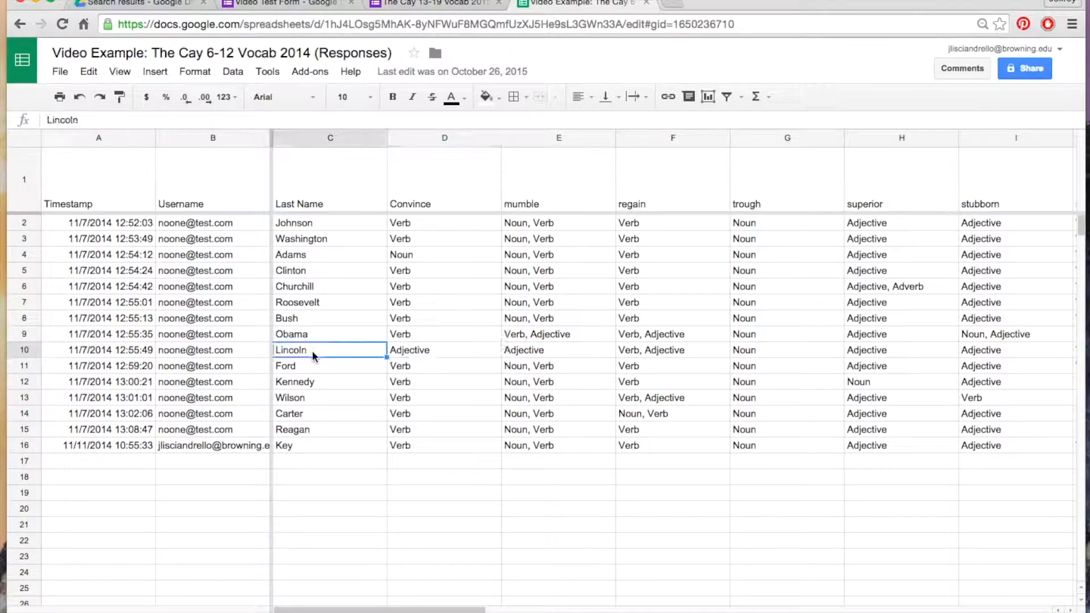
{"action": "left_click", "coordinate": [441, 349]}
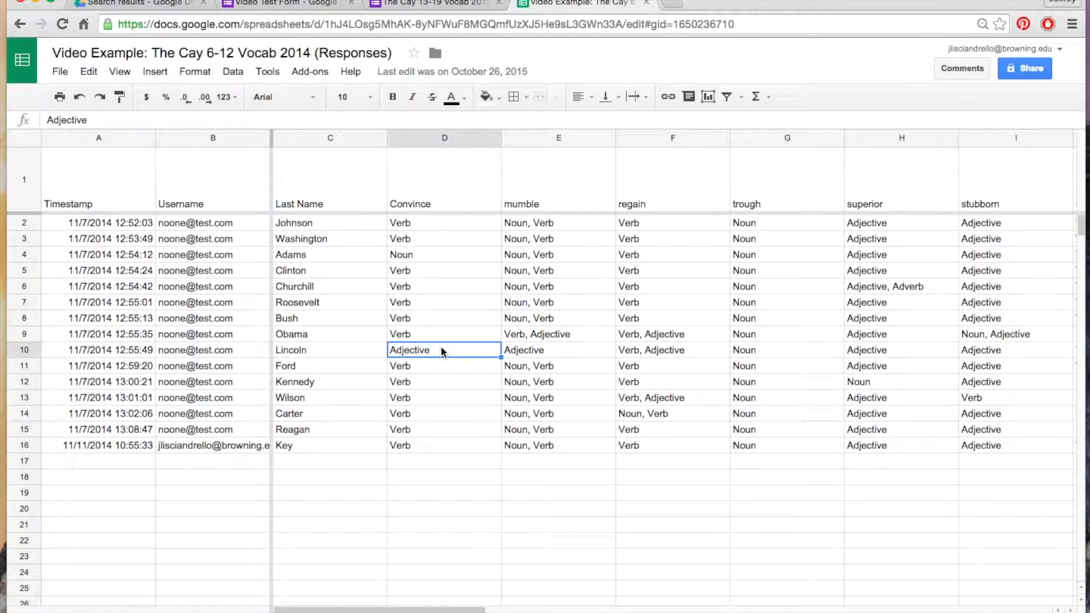
{"action": "scroll", "coordinate": [801, 360], "scroll_direction": "right", "scroll_amount": 10}
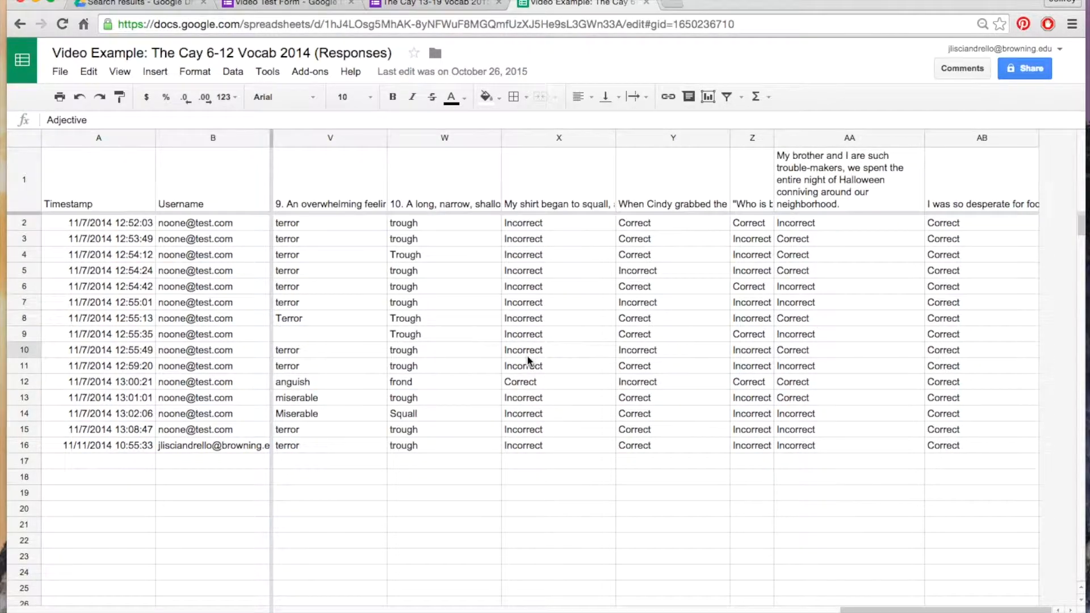
{"action": "scroll", "coordinate": [527, 355], "scroll_direction": "left", "scroll_amount": 10}
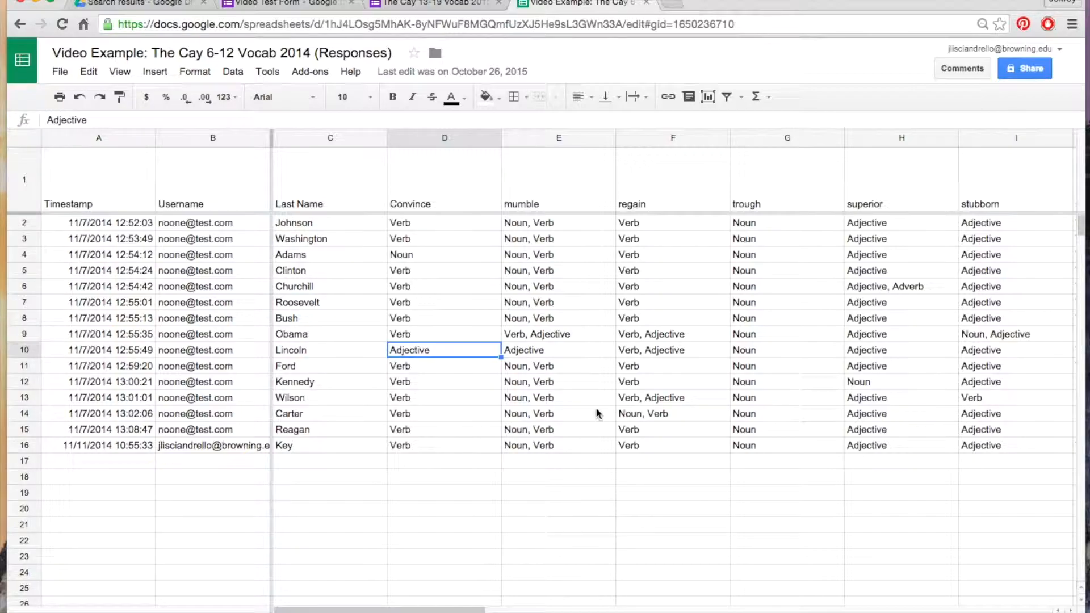
View the Flubaroo add-on's commands and look at its entry in the add-on store, leaving the store without installing anything
{"action": "left_click", "coordinate": [311, 72]}
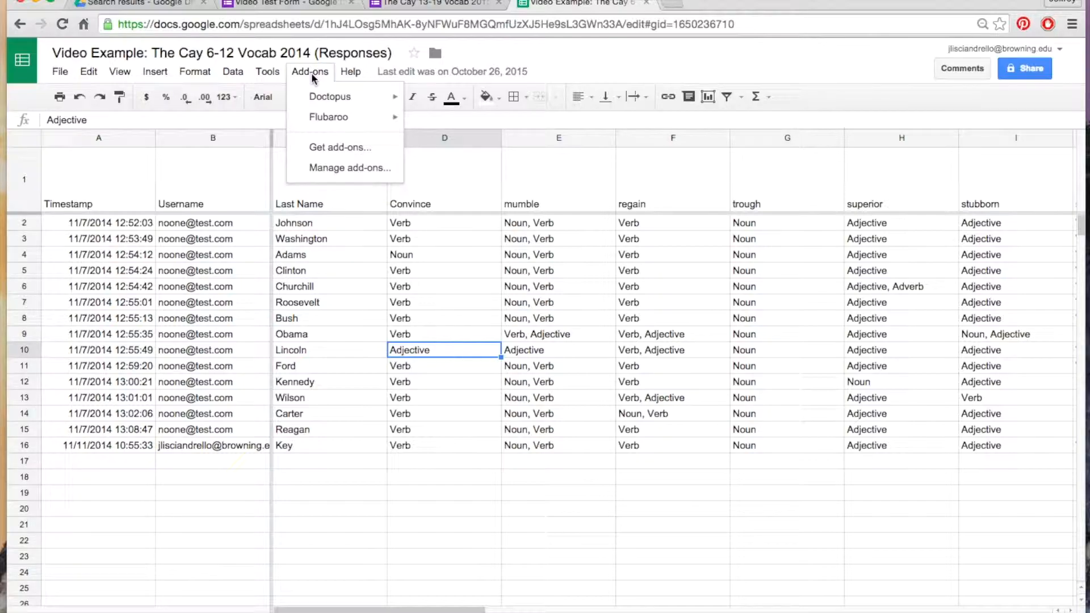
{"action": "mouse_move", "coordinate": [335, 121]}
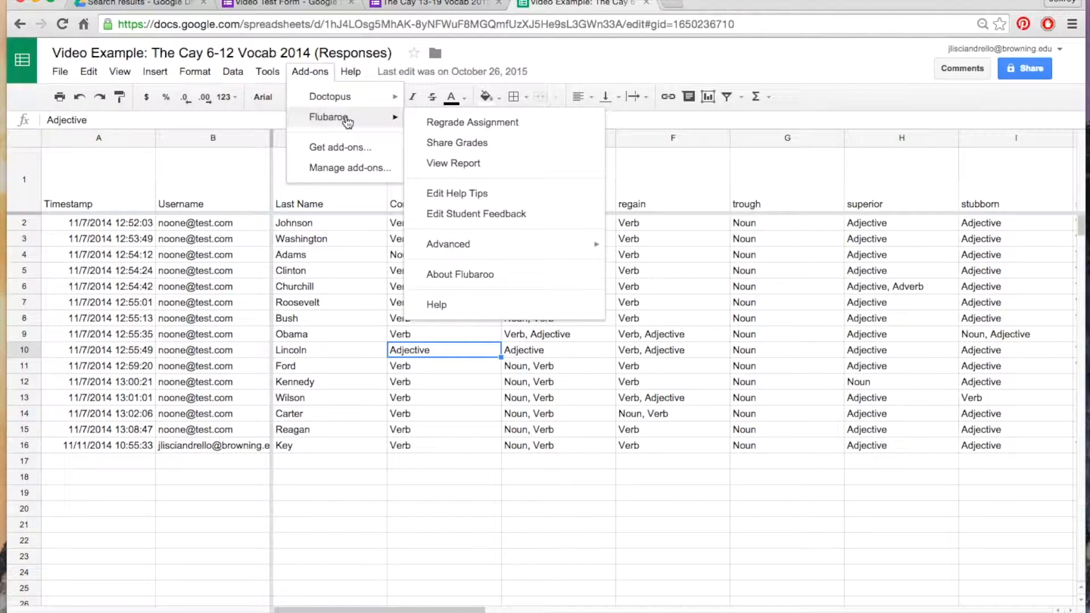
{"action": "left_click", "coordinate": [308, 73]}
{"action": "left_click", "coordinate": [309, 73]}
{"action": "mouse_move", "coordinate": [328, 120]}
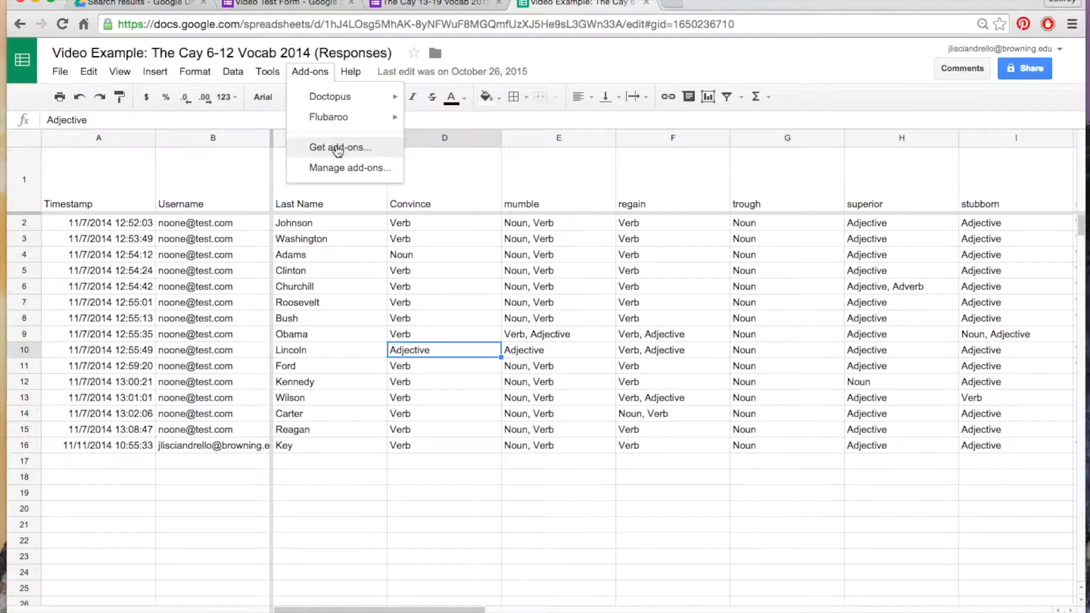
{"action": "left_click", "coordinate": [335, 148]}
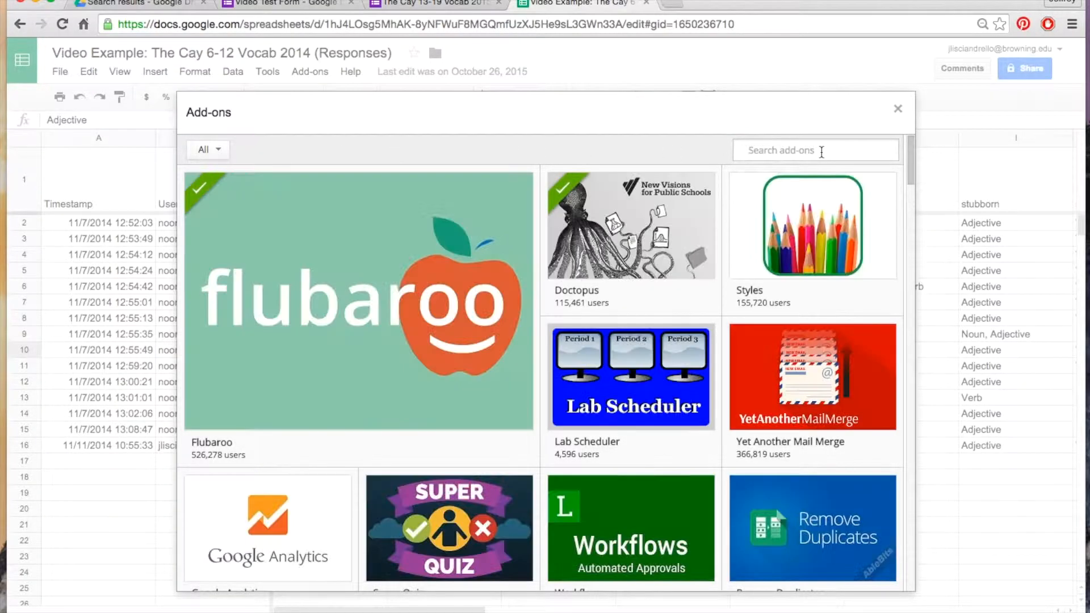
{"action": "mouse_move", "coordinate": [365, 290]}
{"action": "left_click", "coordinate": [897, 109]}
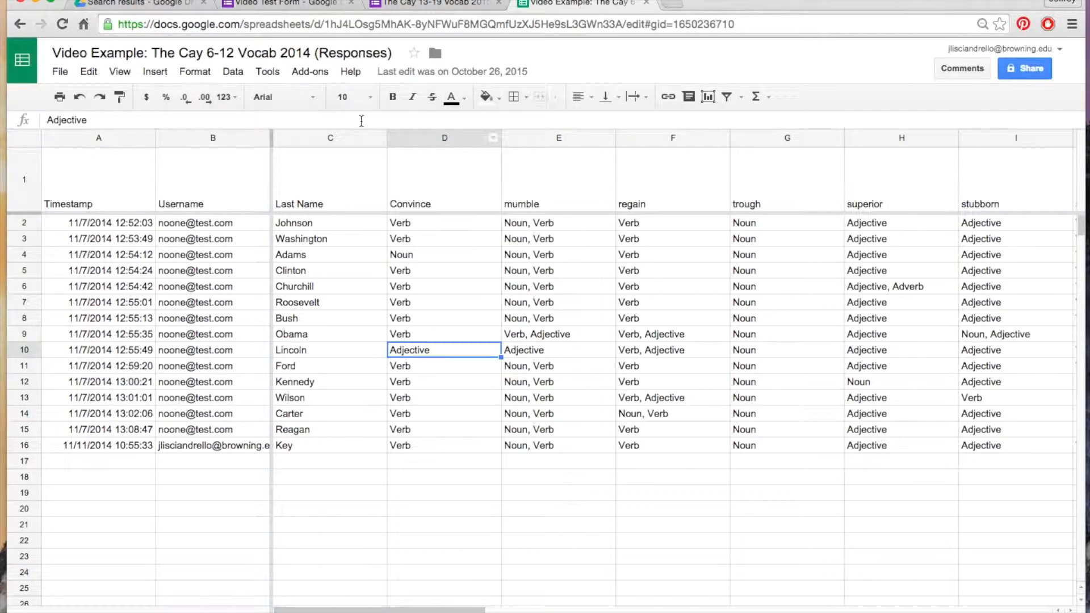
Regrade the assignment with Flubaroo, agreeing to replace the existing grades
{"action": "left_click", "coordinate": [309, 69]}
{"action": "mouse_move", "coordinate": [331, 126]}
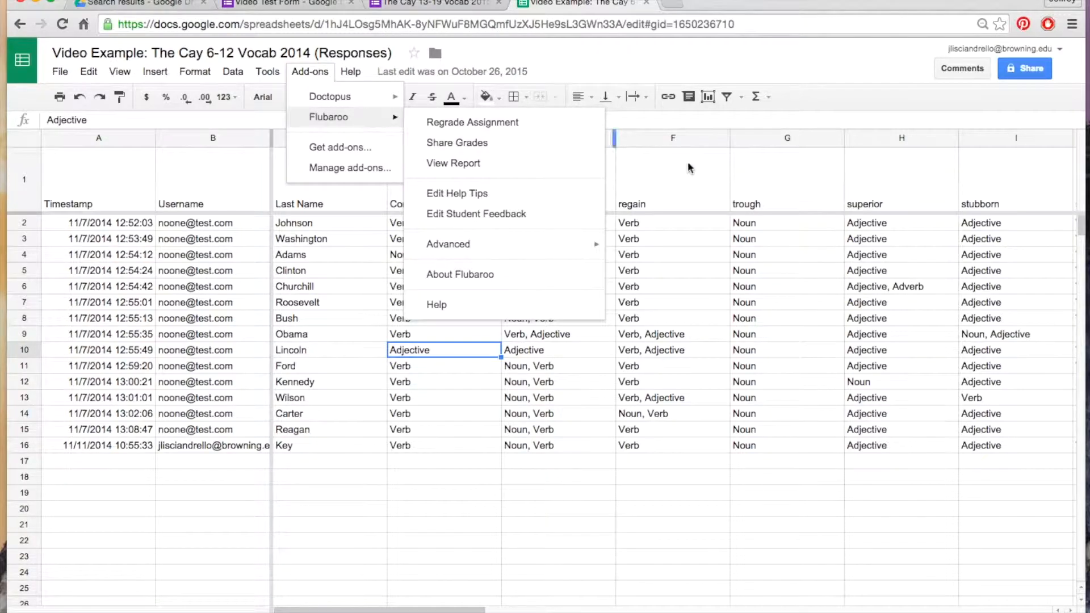
{"action": "left_click", "coordinate": [494, 124]}
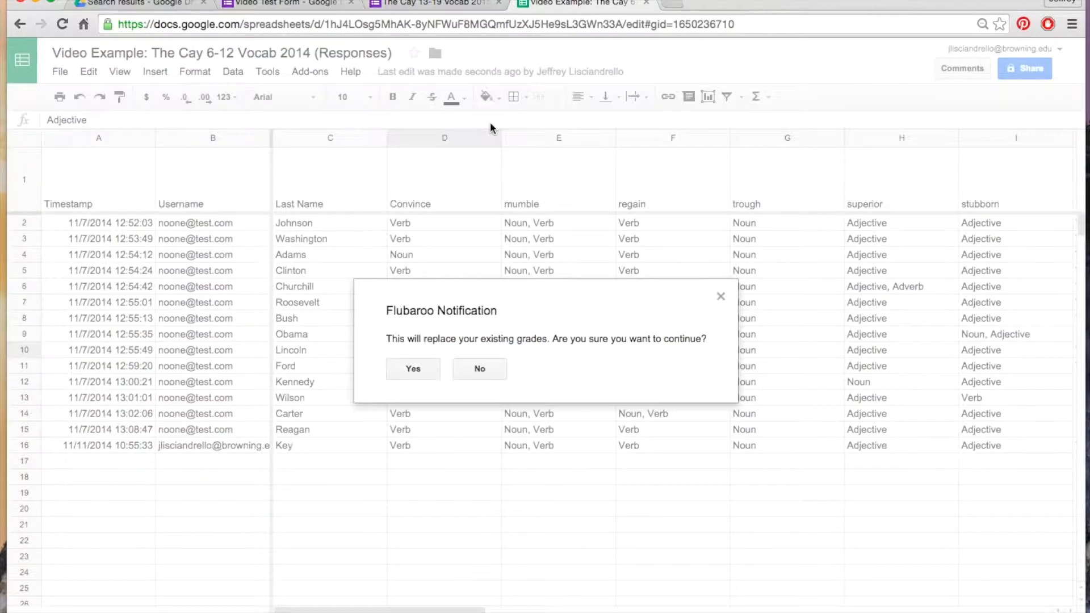
{"action": "left_click", "coordinate": [413, 370]}
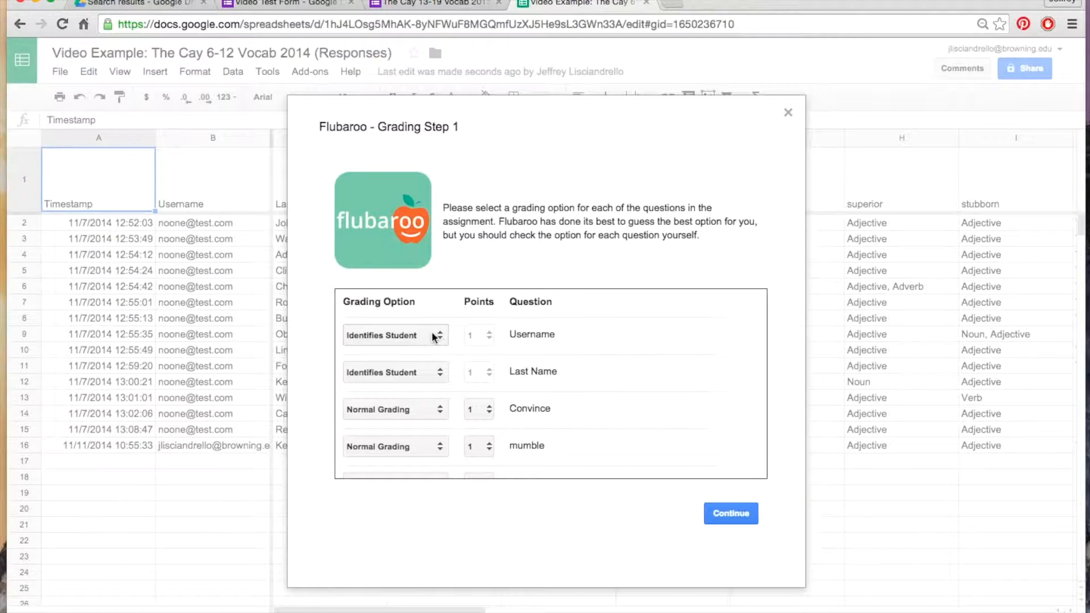
Review the grading option and points of every question in Flubaroo's Grading Step 1 and accept them as set
{"action": "scroll", "coordinate": [419, 433], "scroll_direction": "down", "scroll_amount": 15}
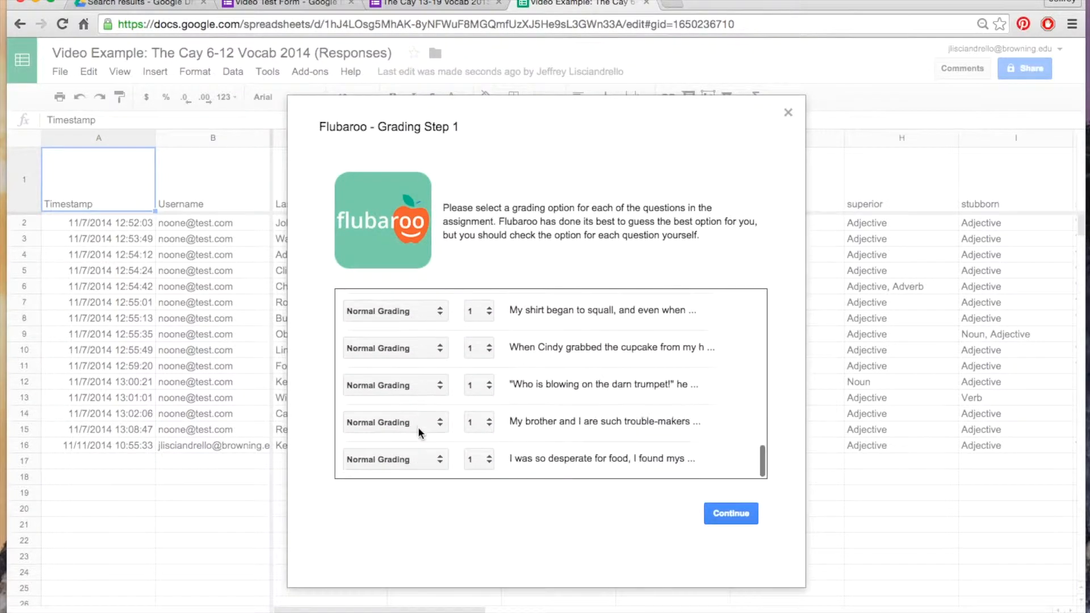
{"action": "scroll", "coordinate": [418, 430], "scroll_direction": "up", "scroll_amount": 15}
{"action": "scroll", "coordinate": [418, 430], "scroll_direction": "down", "scroll_amount": 5}
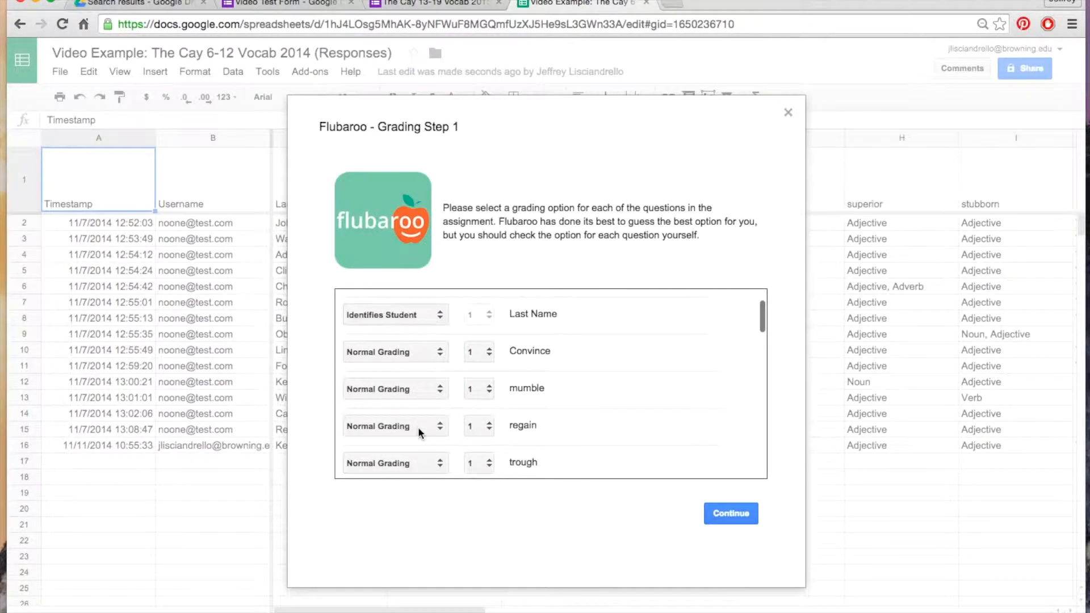
{"action": "scroll", "coordinate": [418, 427], "scroll_direction": "down", "scroll_amount": 8}
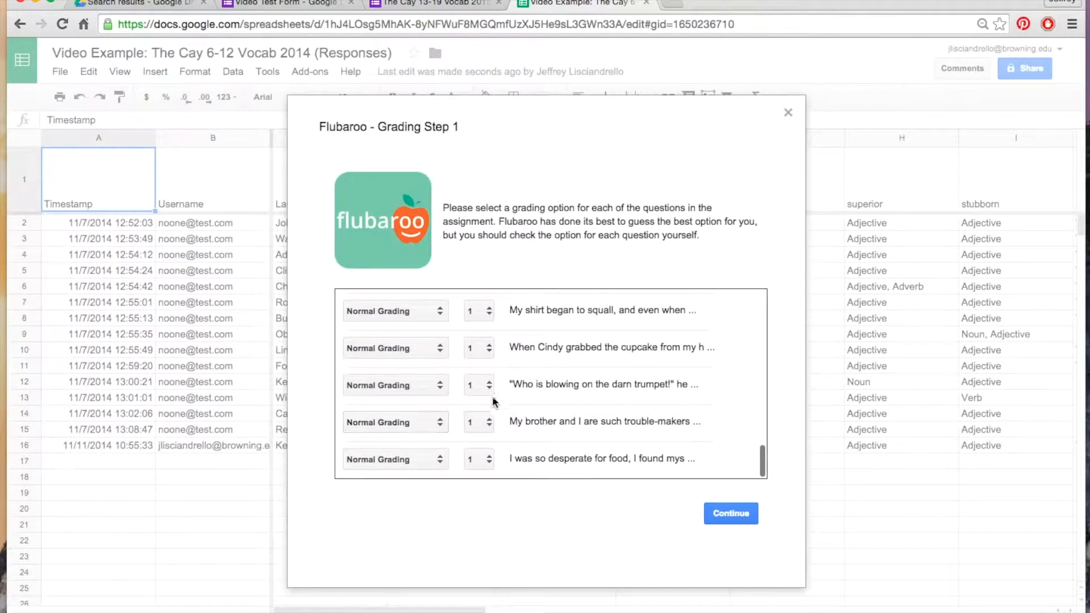
{"action": "scroll", "coordinate": [376, 381], "scroll_direction": "up", "scroll_amount": 15}
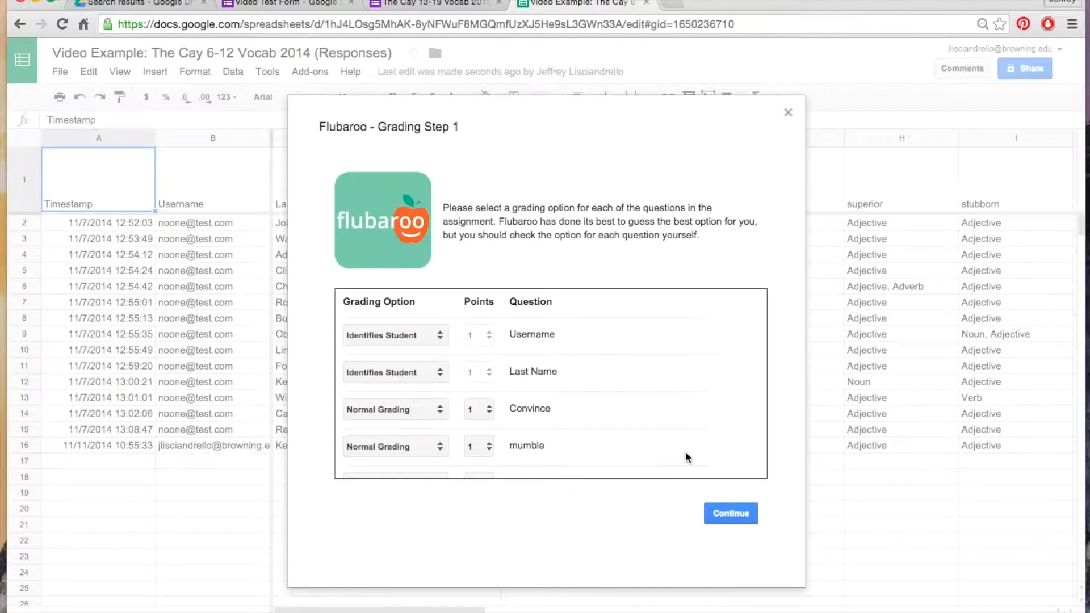
{"action": "left_click", "coordinate": [730, 513]}
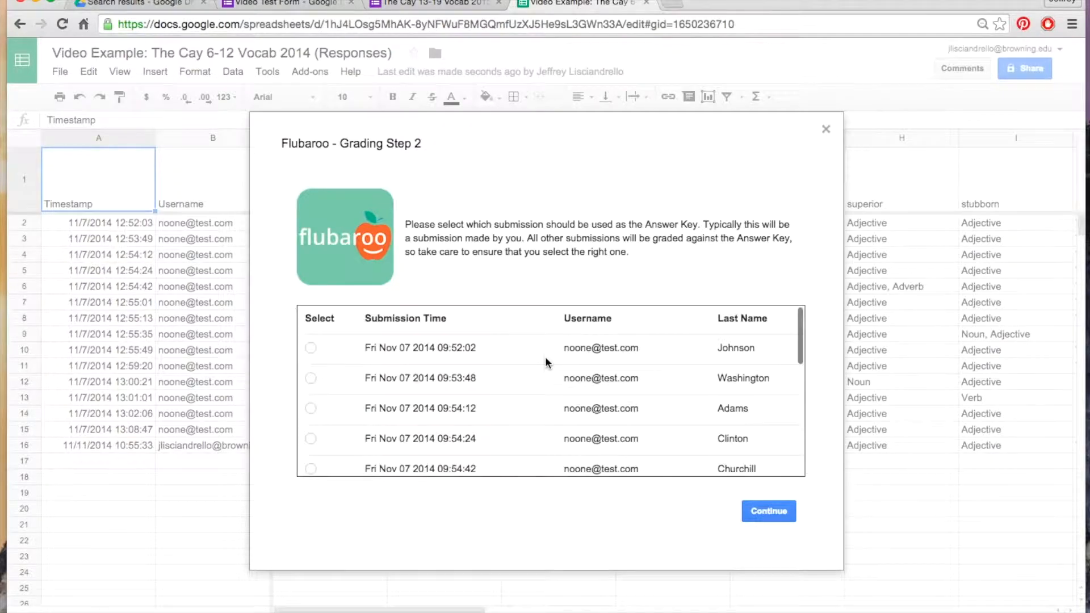
Grade the submissions using the one with last name Key as the answer key, and dismiss the grading notice
{"action": "scroll", "coordinate": [555, 421], "scroll_direction": "down", "scroll_amount": 5}
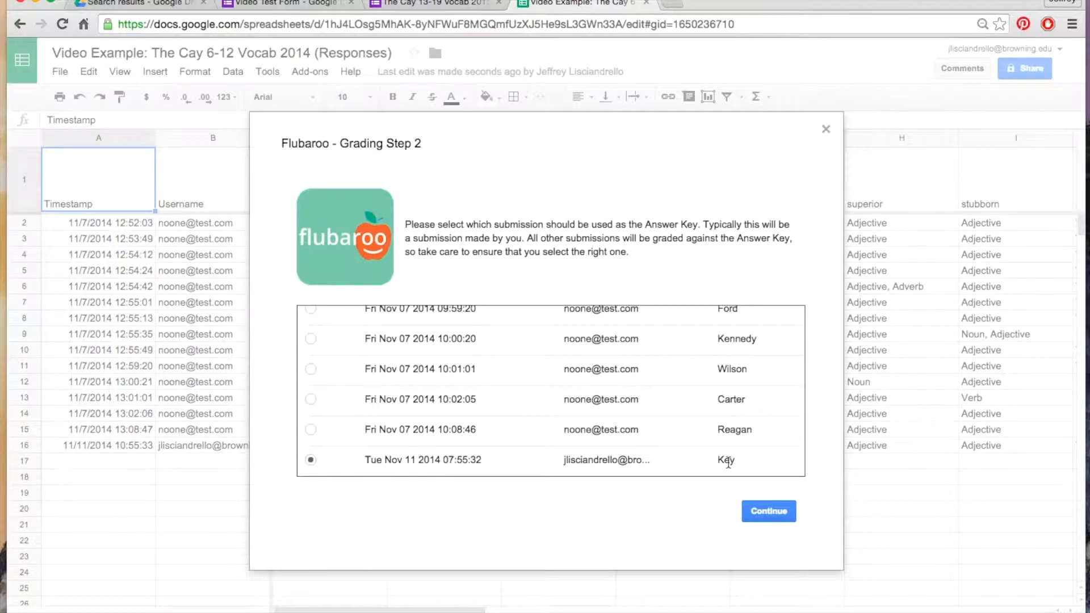
{"action": "left_click", "coordinate": [766, 511]}
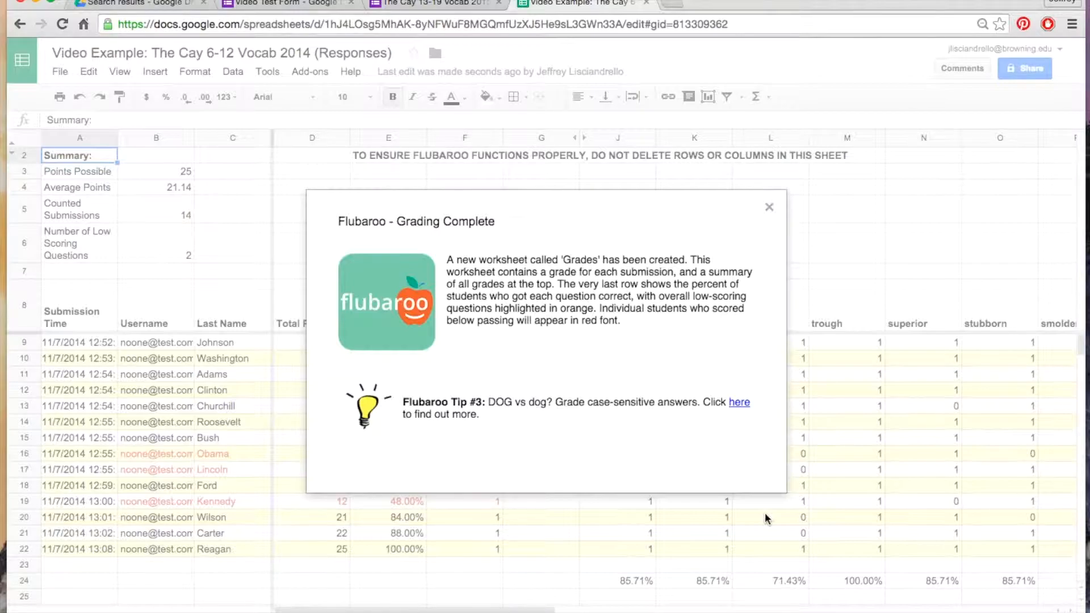
{"action": "left_click", "coordinate": [769, 206]}
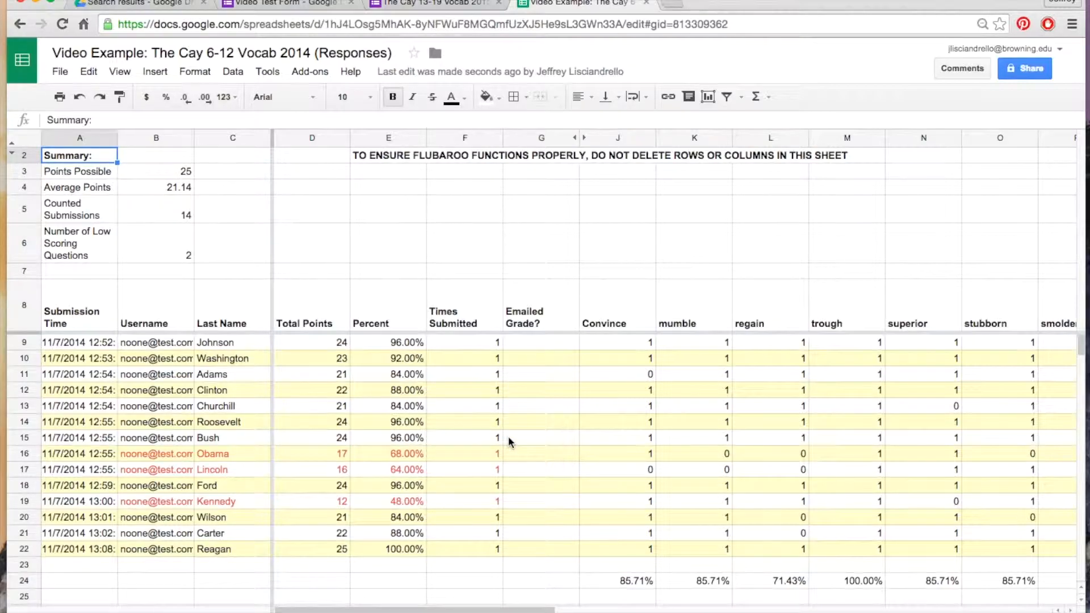
Compare student scores in the Percent column of the grades sheet, checking row 9 and the red-marked students in rows 16 and 17
{"action": "left_click", "coordinate": [232, 340]}
{"action": "left_click", "coordinate": [379, 343]}
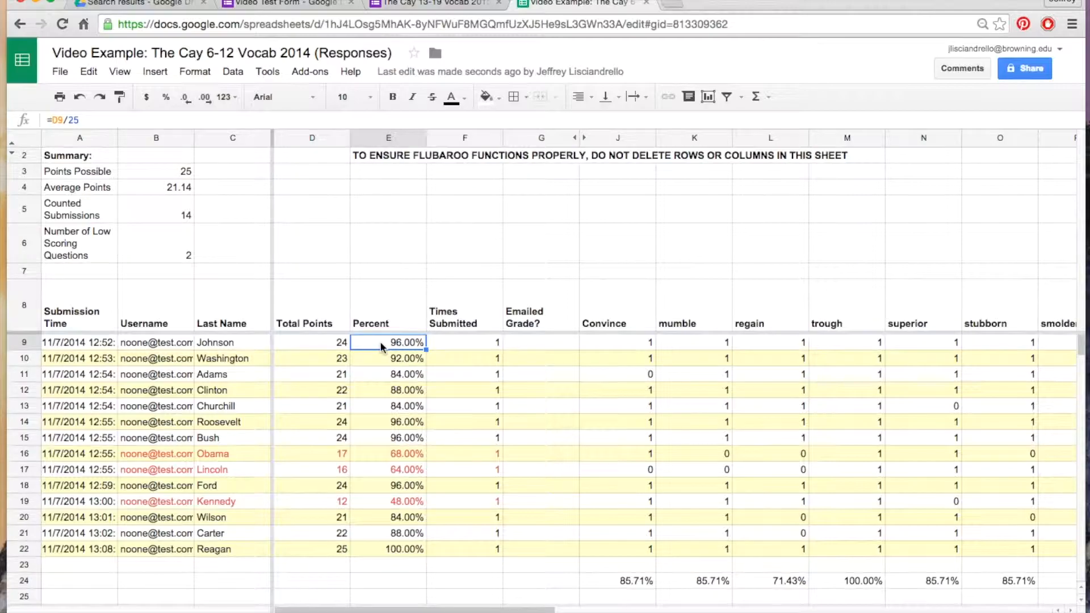
{"action": "left_click", "coordinate": [222, 455]}
{"action": "left_click", "coordinate": [377, 453]}
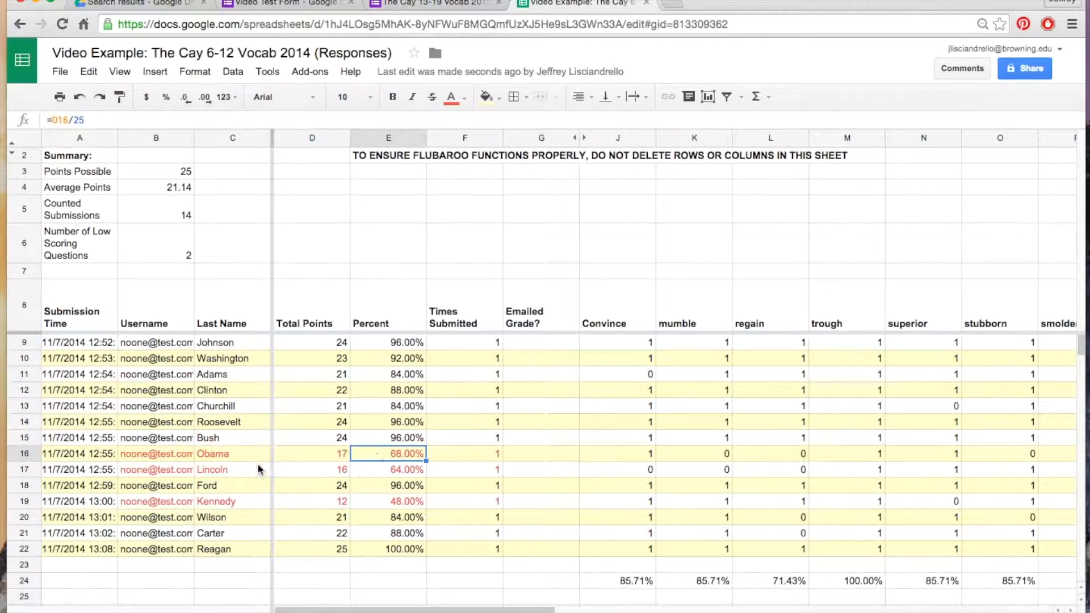
{"action": "left_click", "coordinate": [219, 460]}
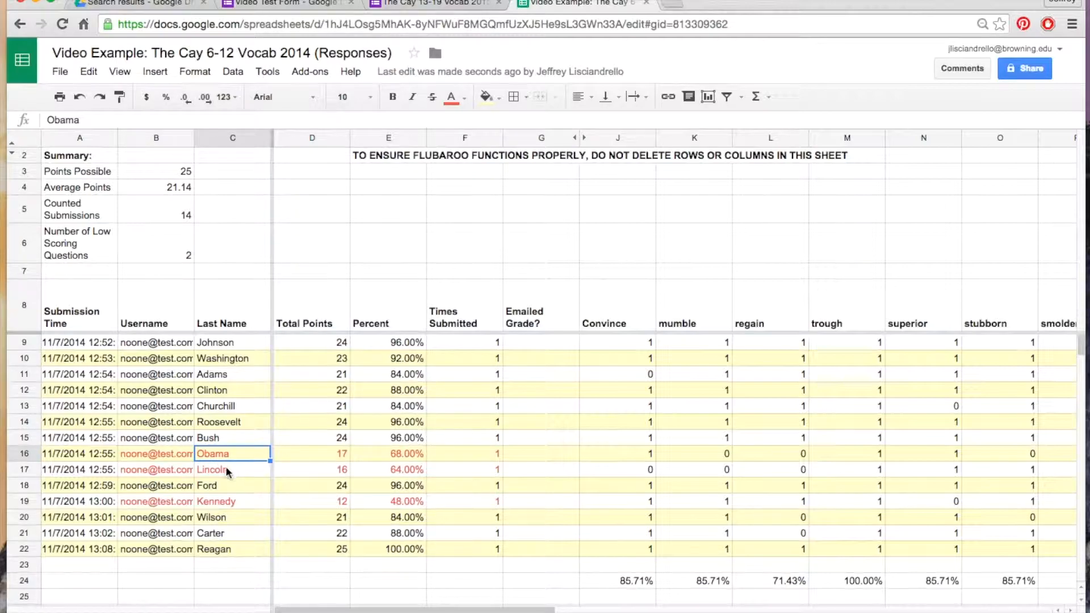
{"action": "left_click", "coordinate": [220, 472]}
{"action": "left_click", "coordinate": [369, 468]}
{"action": "left_click", "coordinate": [383, 453]}
{"action": "left_click", "coordinate": [384, 470]}
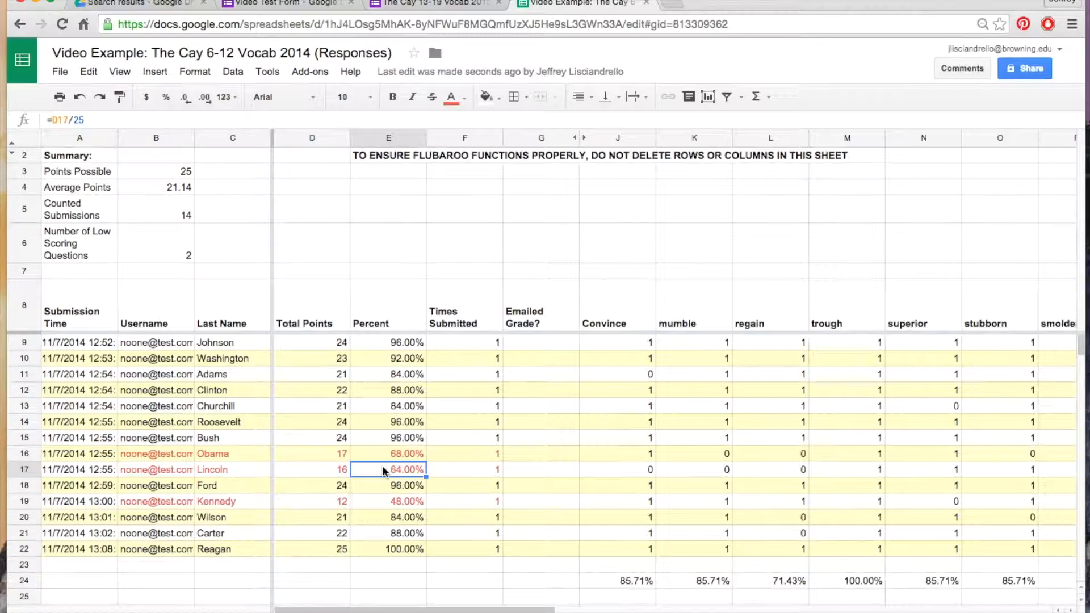
Examine the per-question scores across the grades sheet, briefly widening question 3's column to read the orange-highlighted heading
{"action": "scroll", "coordinate": [688, 484], "scroll_direction": "right", "scroll_amount": 9}
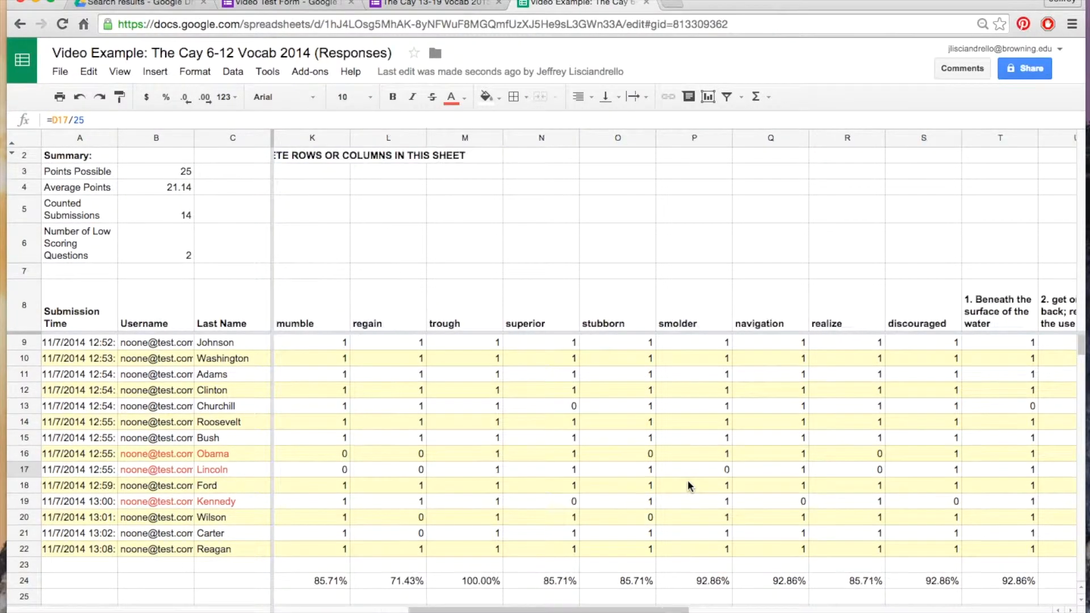
{"action": "scroll", "coordinate": [688, 483], "scroll_direction": "right", "scroll_amount": 6}
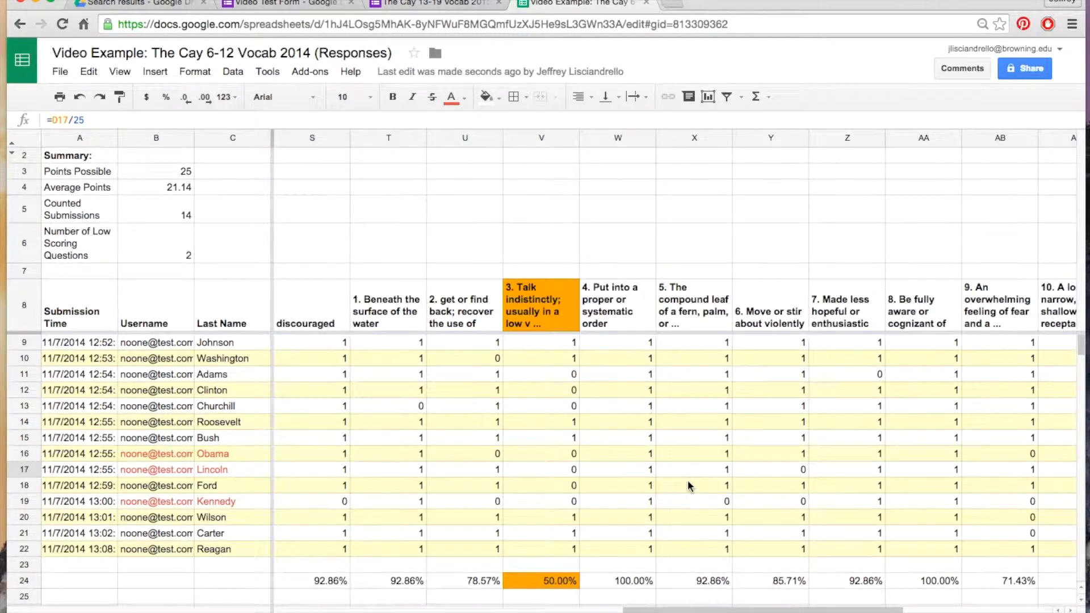
{"action": "left_click_drag", "start_coordinate": [579, 138], "coordinate": [649, 138]}
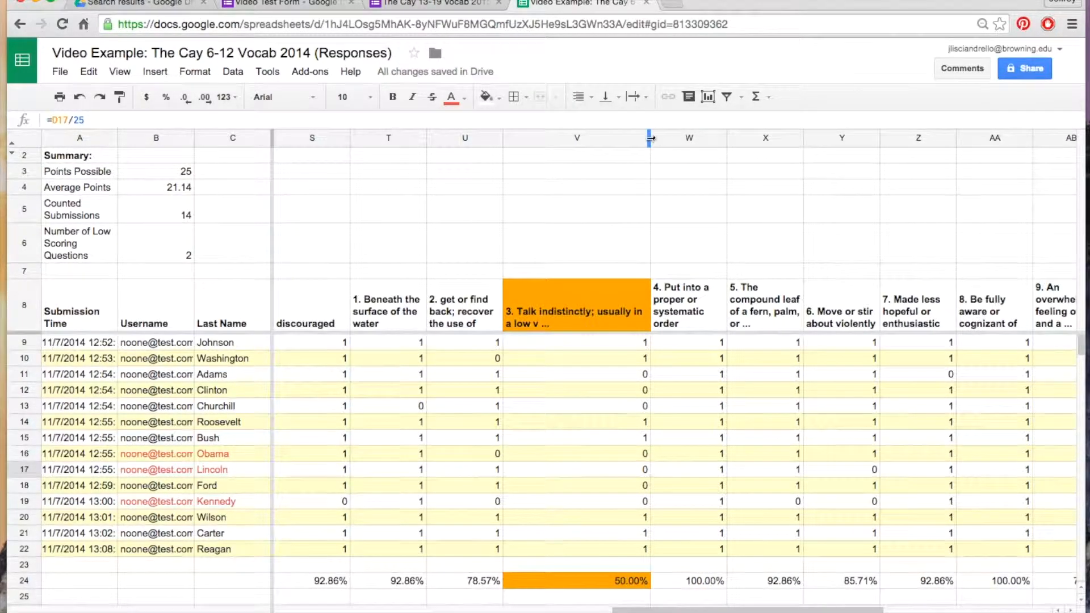
{"action": "left_click_drag", "start_coordinate": [650, 138], "coordinate": [579, 141]}
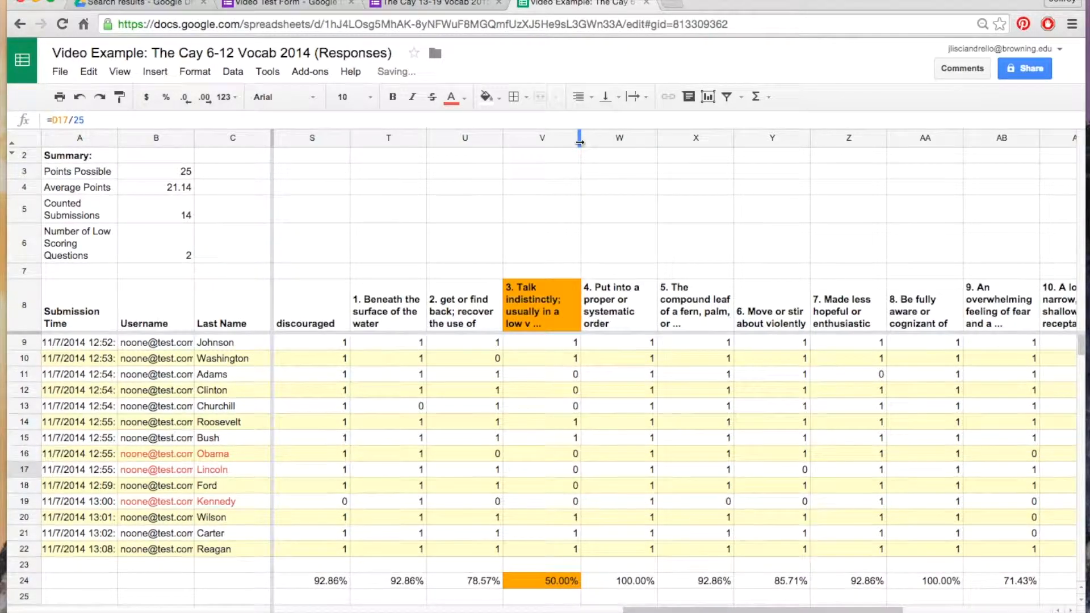
{"action": "scroll", "coordinate": [786, 381], "scroll_direction": "right", "scroll_amount": 6}
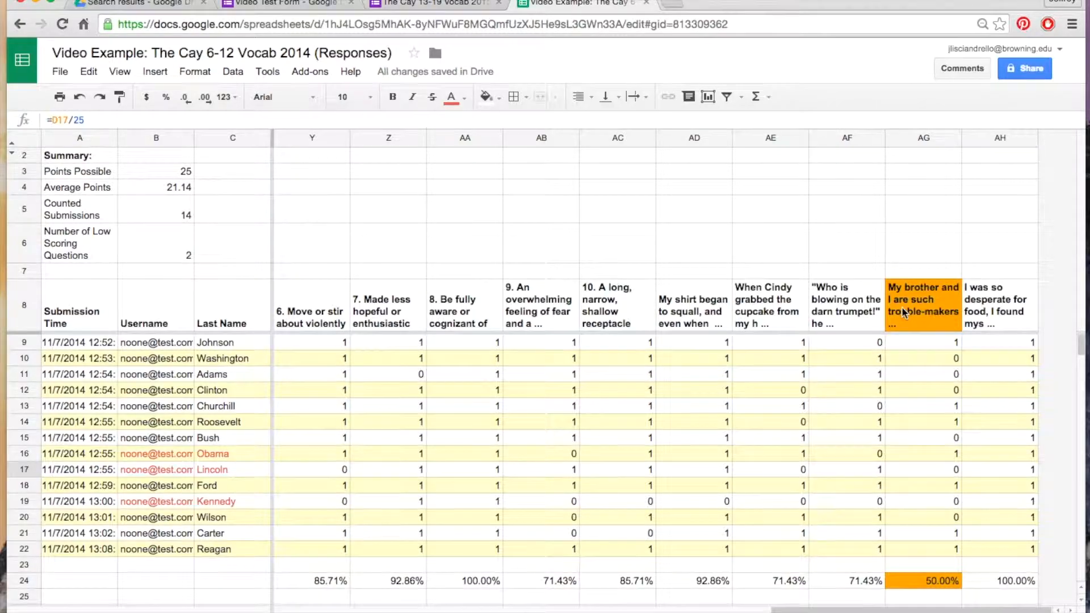
Examine the orange-highlighted "My brother and I are such trouble-makers" question and its percentage in row 24, restoring column AF's width
{"action": "left_click_drag", "start_coordinate": [884, 143], "coordinate": [836, 149]}
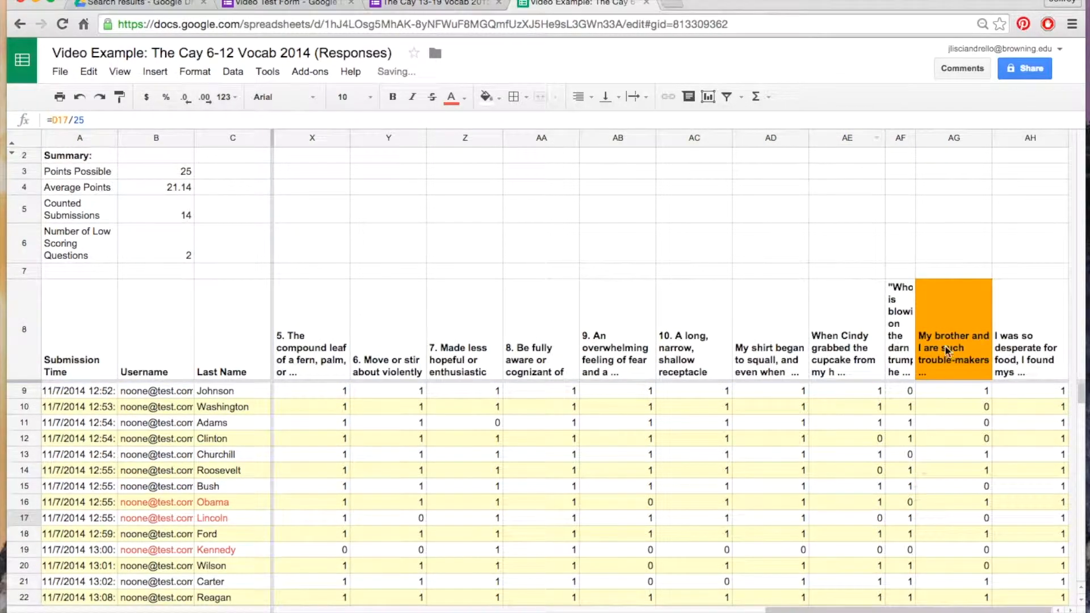
{"action": "scroll", "coordinate": [923, 361], "scroll_direction": "down", "scroll_amount": 5}
{"action": "scroll", "coordinate": [922, 362], "scroll_direction": "up", "scroll_amount": 1}
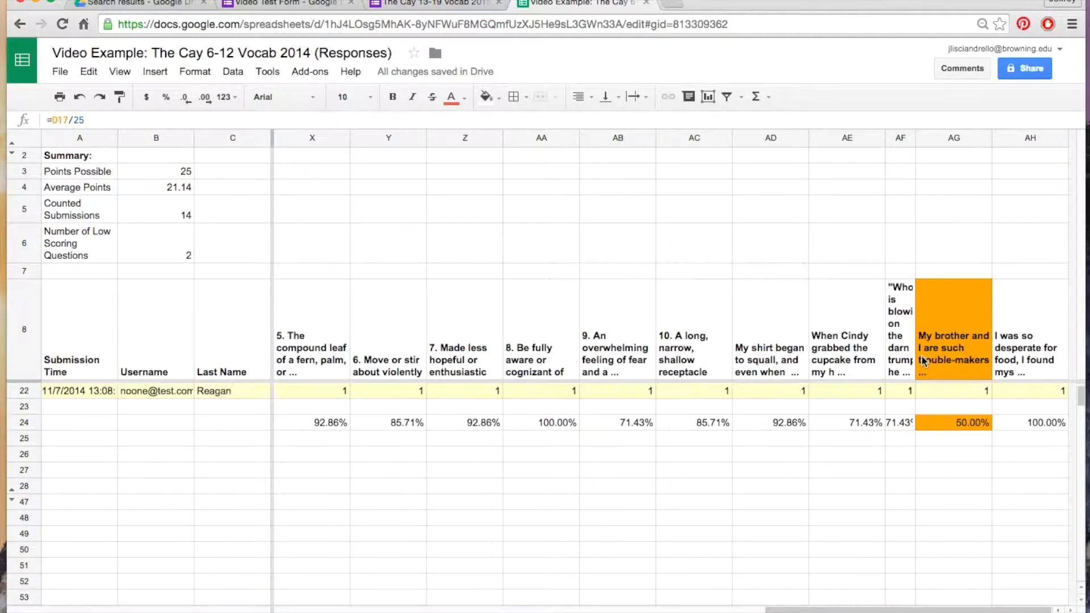
{"action": "left_click_drag", "start_coordinate": [916, 138], "coordinate": [952, 137]}
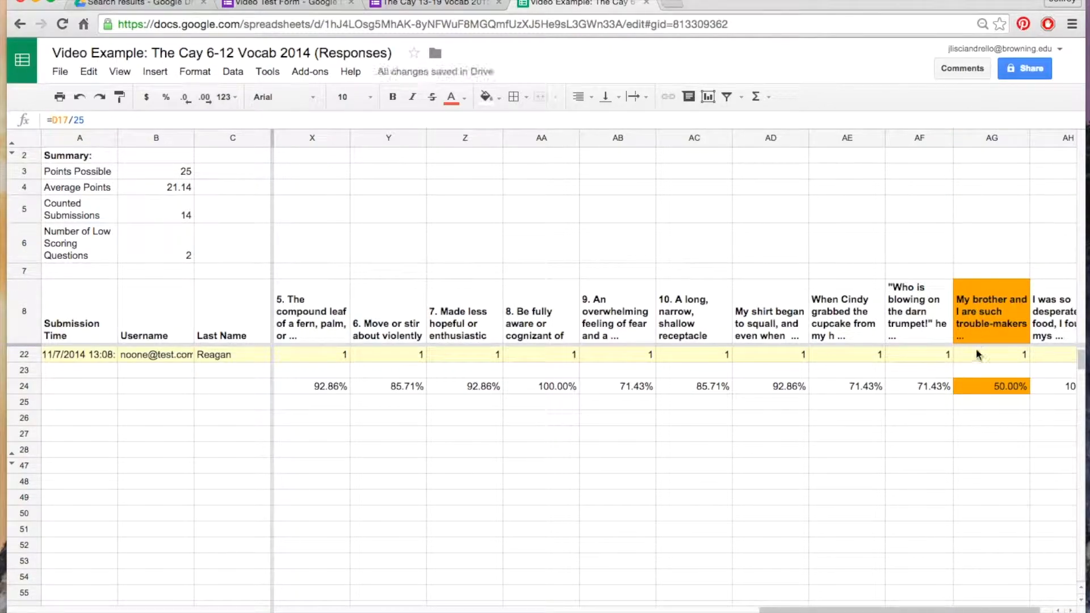
{"action": "scroll", "coordinate": [980, 386], "scroll_direction": "right", "scroll_amount": 2}
{"action": "scroll", "coordinate": [979, 387], "scroll_direction": "up", "scroll_amount": 1}
{"action": "scroll", "coordinate": [841, 397], "scroll_direction": "up", "scroll_amount": 4}
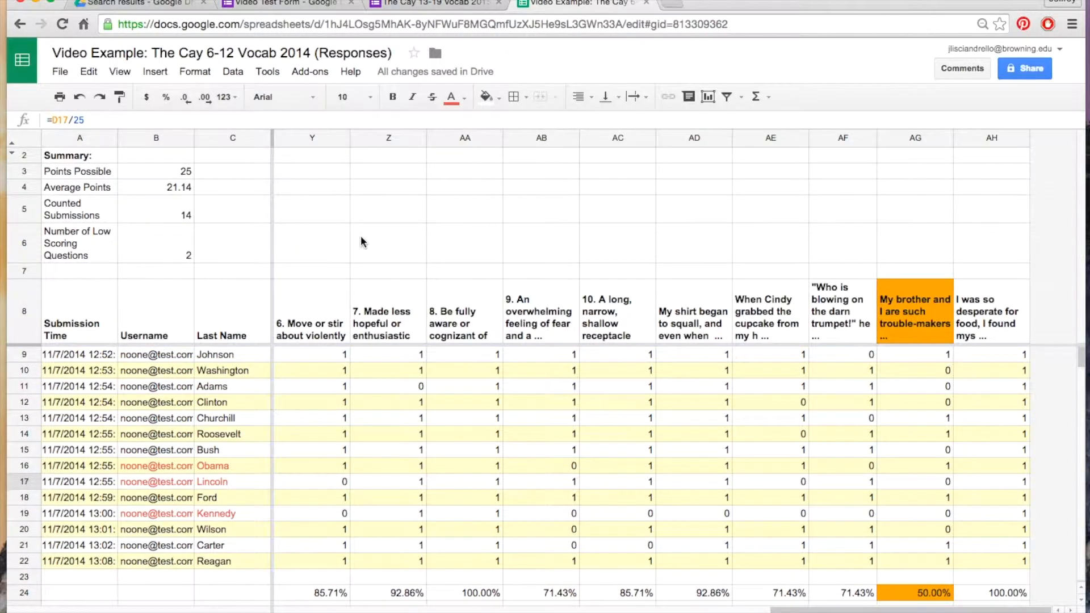
Check the grades summary for points possible, average points, counted submissions and low-scoring questions, comparing the last with the orange-highlighted question 3
{"action": "scroll", "coordinate": [360, 235], "scroll_direction": "left", "scroll_amount": 10}
{"action": "scroll", "coordinate": [360, 235], "scroll_direction": "left", "scroll_amount": 5}
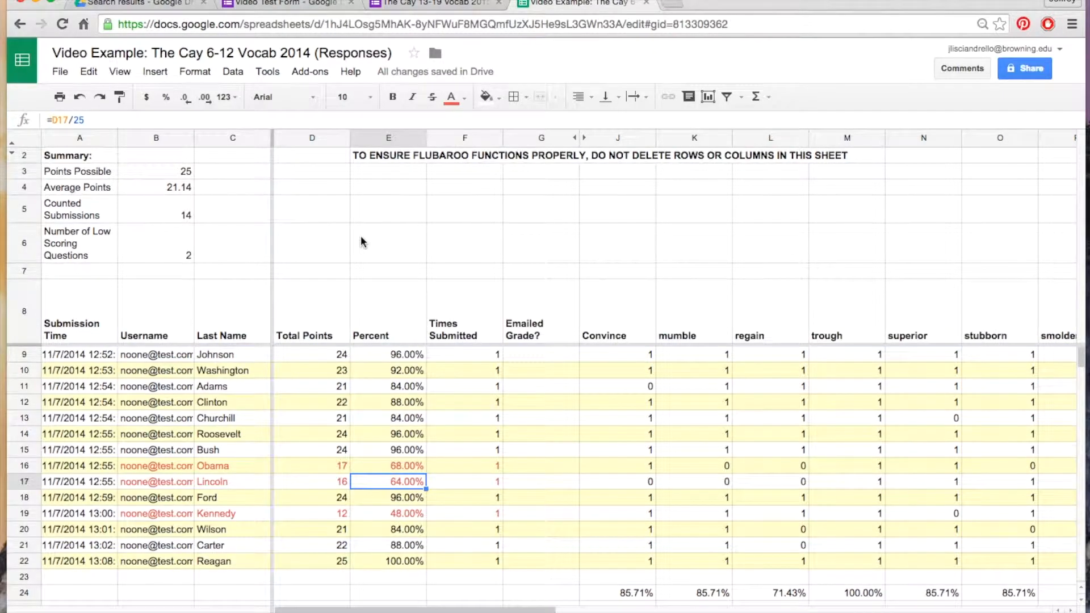
{"action": "left_click", "coordinate": [158, 171]}
{"action": "left_click", "coordinate": [159, 185]}
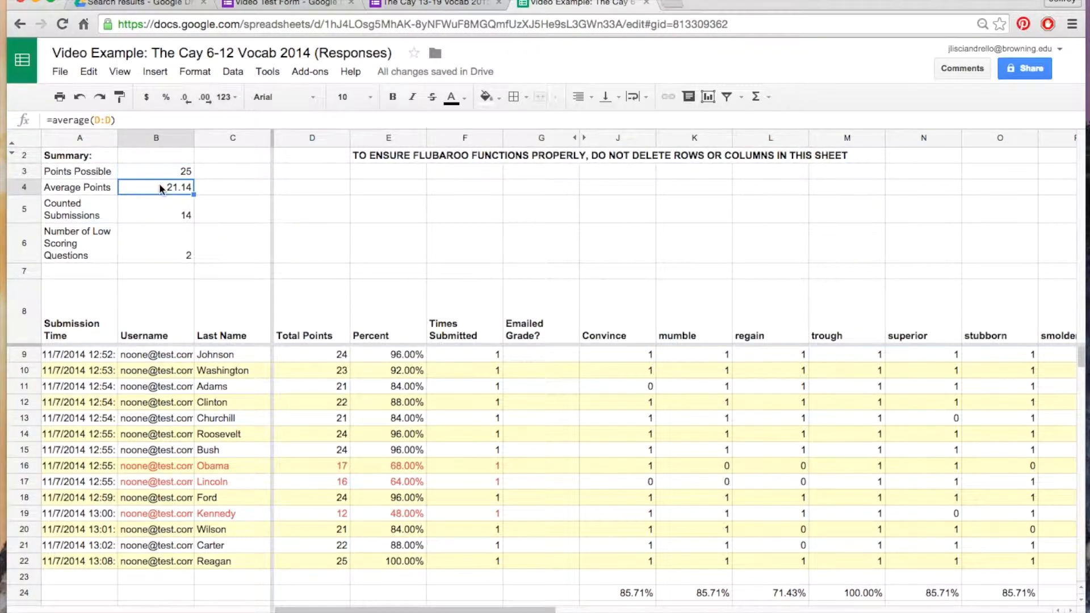
{"action": "left_click", "coordinate": [158, 221]}
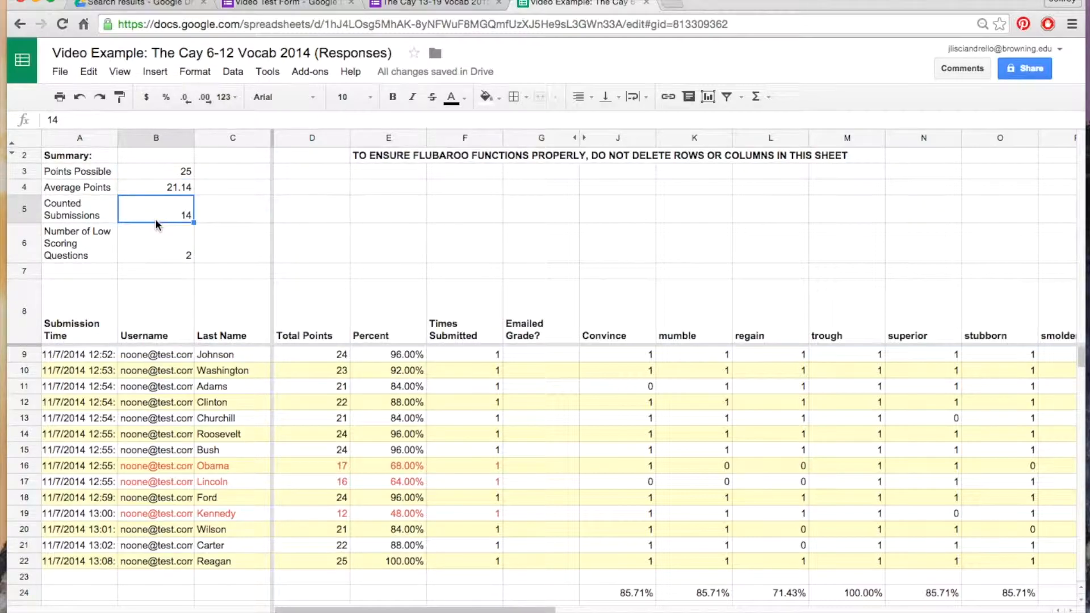
{"action": "left_click", "coordinate": [161, 250]}
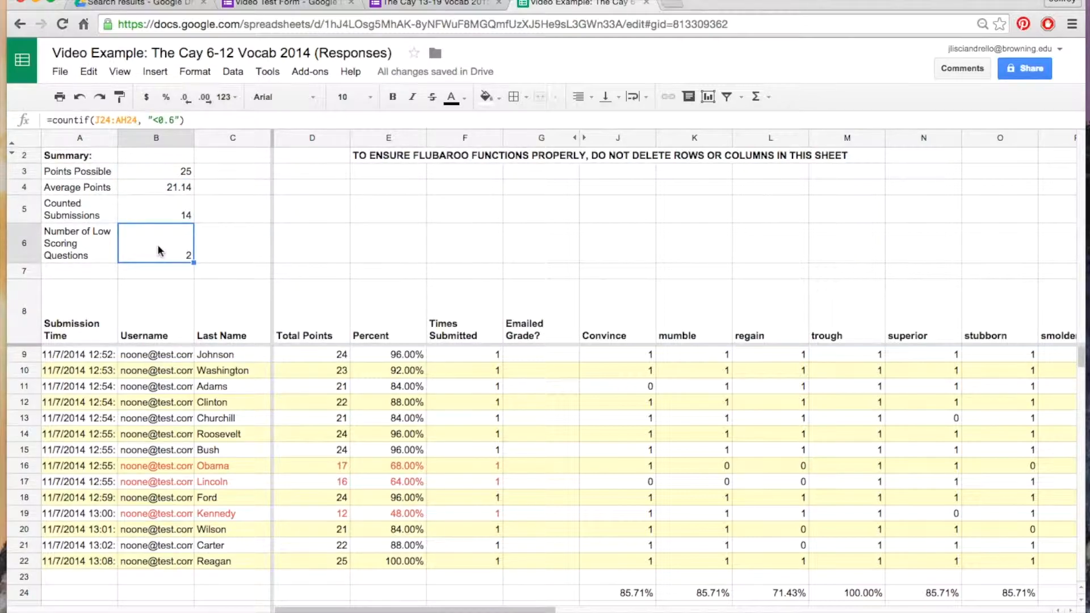
{"action": "scroll", "coordinate": [763, 504], "scroll_direction": "right", "scroll_amount": 10}
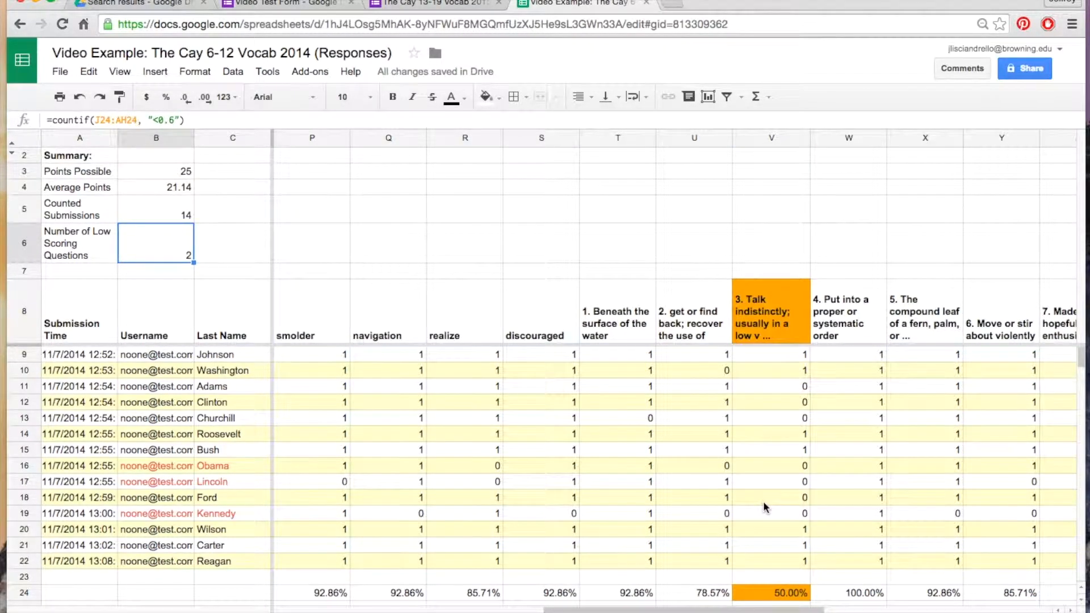
{"action": "scroll", "coordinate": [614, 485], "scroll_direction": "left", "scroll_amount": 10}
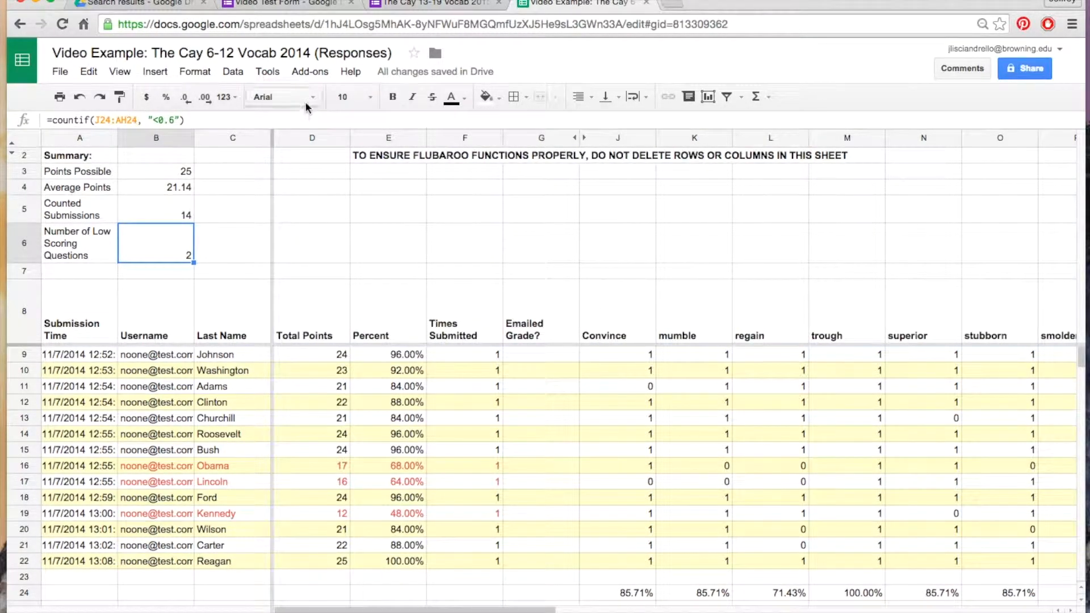
Share the grades through Flubaroo via email, including the list of questions and scores and the answer key, and dismiss the notification
{"action": "left_click", "coordinate": [311, 73]}
{"action": "mouse_move", "coordinate": [373, 125]}
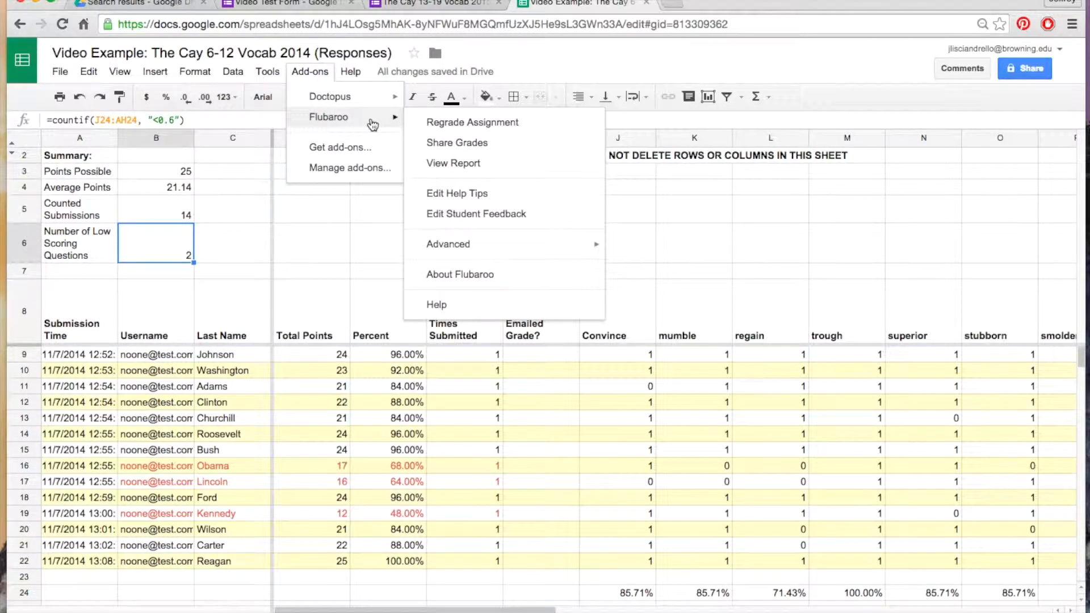
{"action": "left_click", "coordinate": [481, 143]}
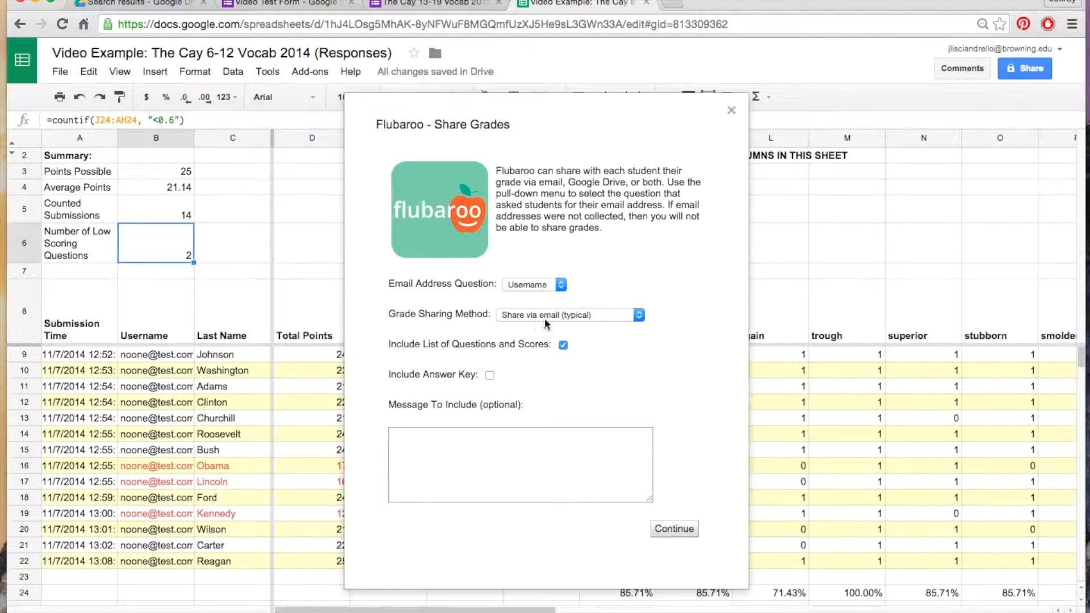
{"action": "left_click", "coordinate": [612, 316]}
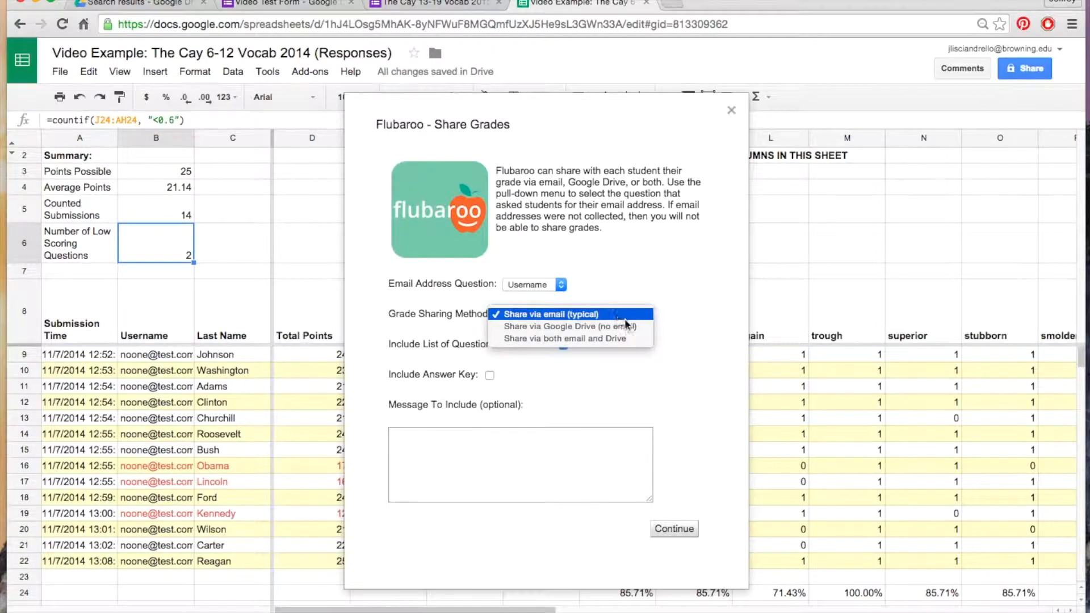
{"action": "left_click", "coordinate": [584, 314]}
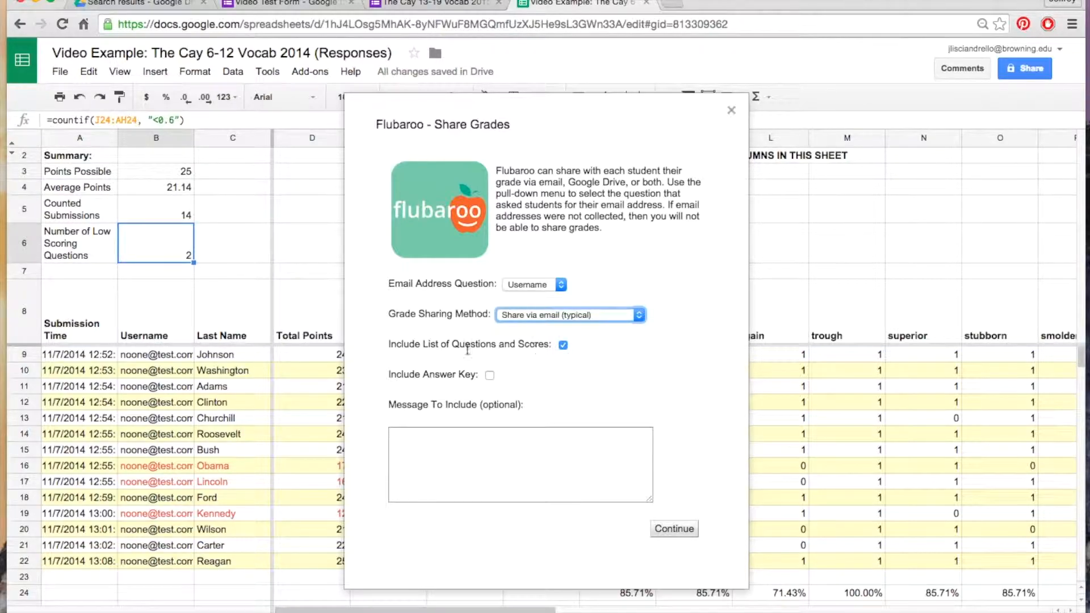
{"action": "left_click", "coordinate": [492, 375]}
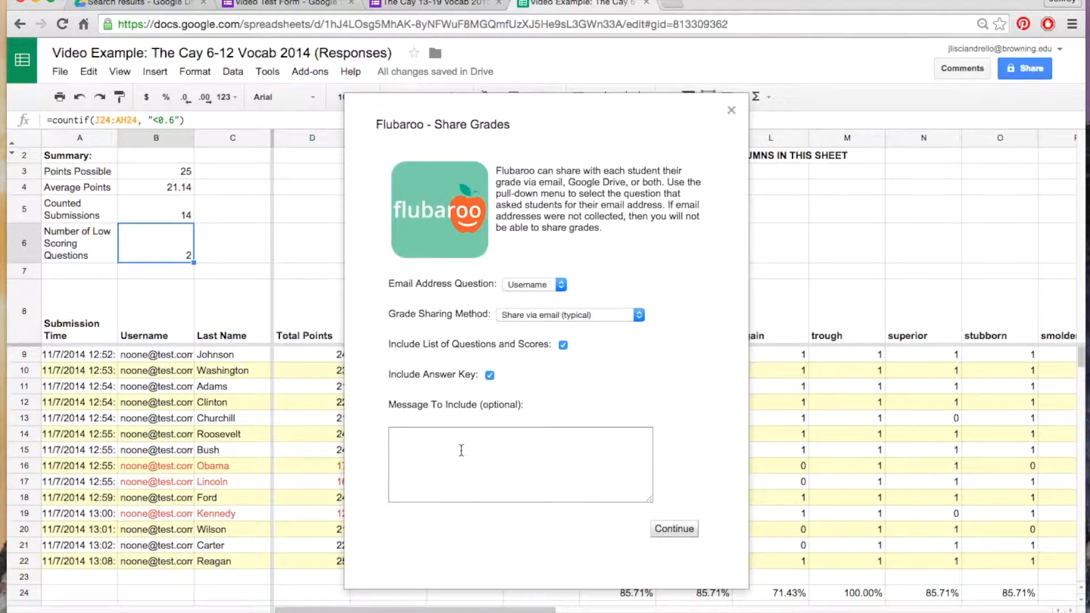
{"action": "left_click", "coordinate": [681, 530]}
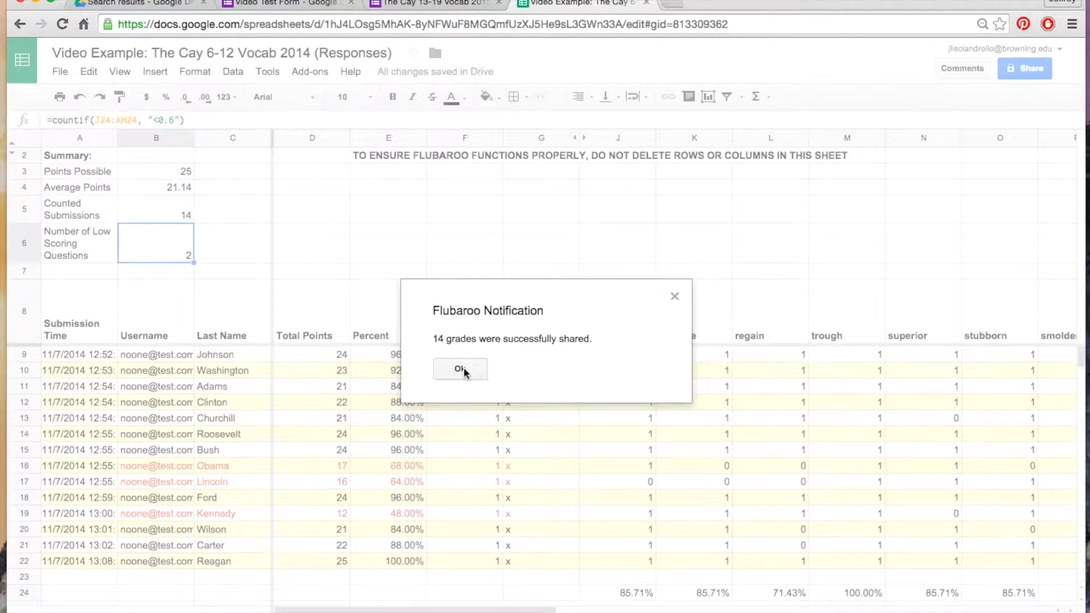
{"action": "left_click", "coordinate": [462, 369]}
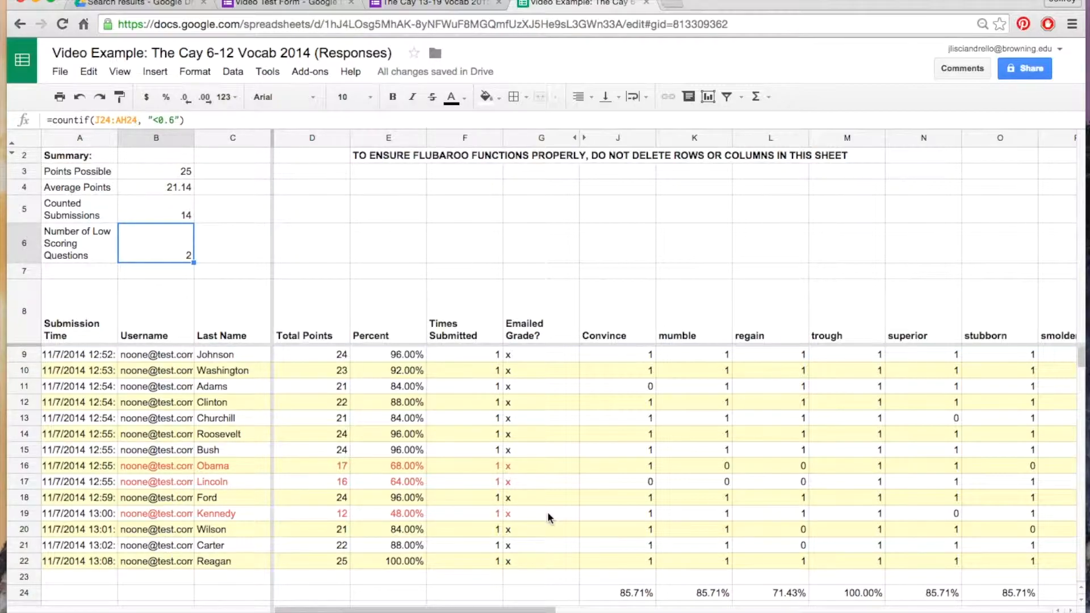
Compare the student submissions sheet with the grades sheet, examining the per-question scores and percentages up to the smolder question
{"action": "left_click", "coordinate": [130, 612]}
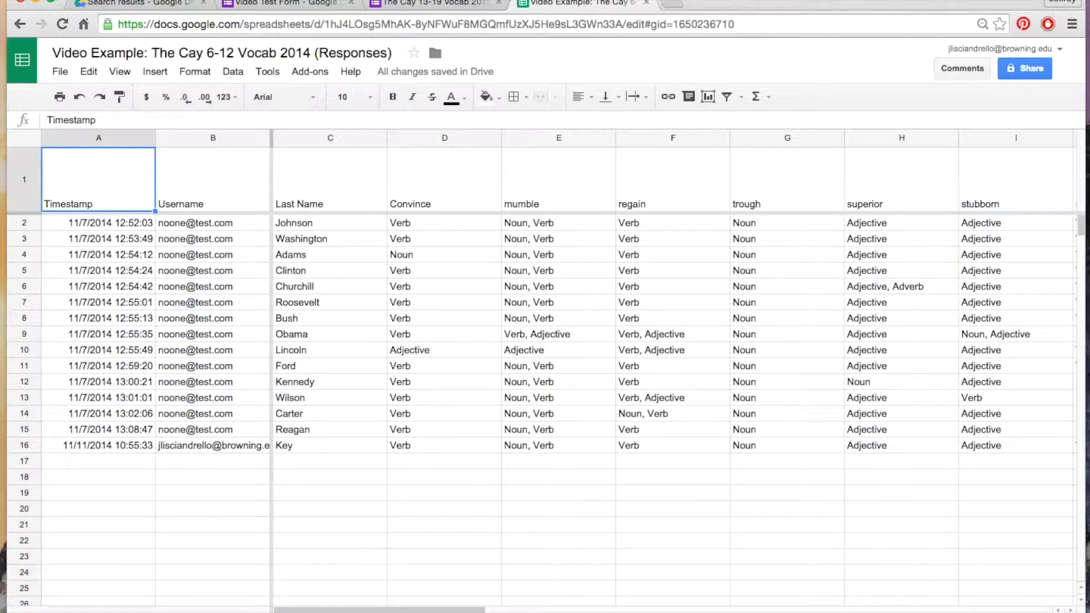
{"action": "left_click", "coordinate": [204, 612]}
{"action": "scroll", "coordinate": [816, 482], "scroll_direction": "down", "scroll_amount": 3}
{"action": "scroll", "coordinate": [817, 483], "scroll_direction": "right", "scroll_amount": 4}
{"action": "scroll", "coordinate": [817, 483], "scroll_direction": "up", "scroll_amount": 1}
{"action": "scroll", "coordinate": [816, 482], "scroll_direction": "left", "scroll_amount": 1}
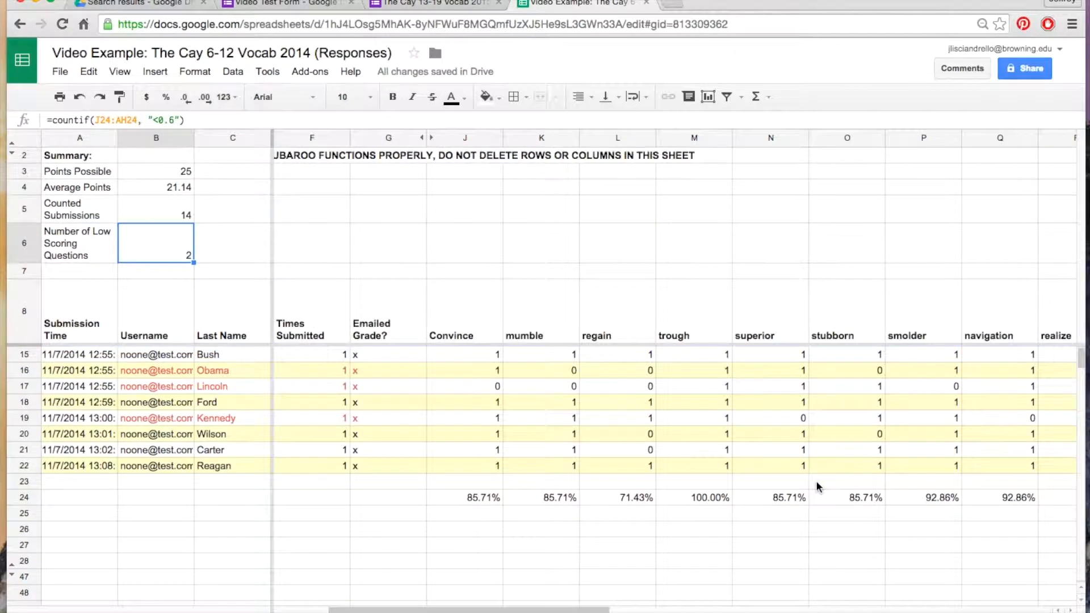
{"action": "scroll", "coordinate": [818, 487], "scroll_direction": "left", "scroll_amount": 1}
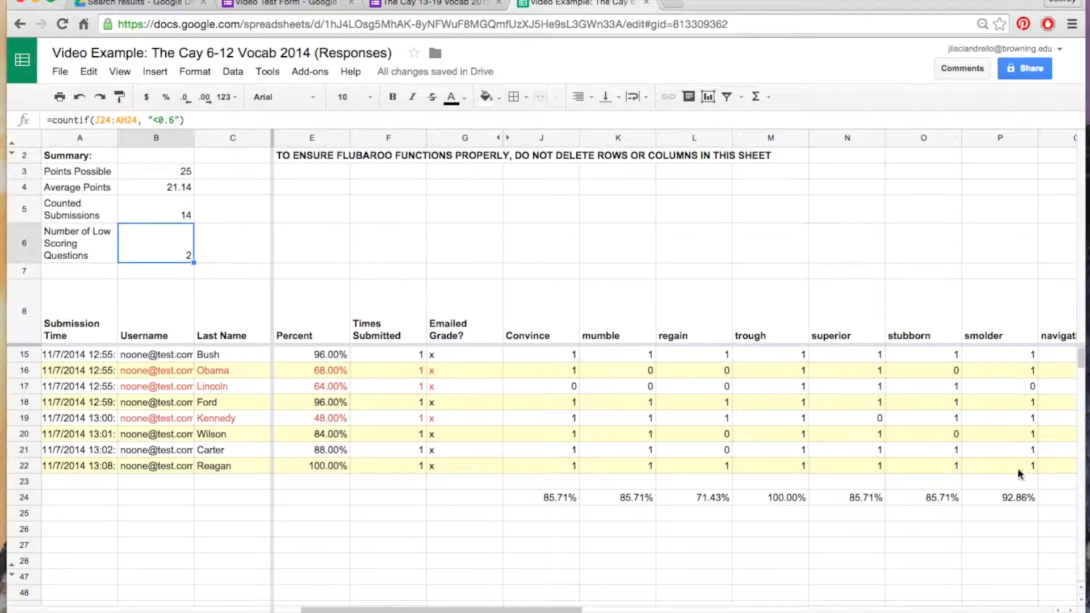
{"action": "left_click", "coordinate": [998, 333]}
Examine the students' original answers across all questions in the submissions sheet, from the last names to the final question
{"action": "left_click", "coordinate": [122, 612]}
{"action": "scroll", "coordinate": [653, 347], "scroll_direction": "down", "scroll_amount": 1}
{"action": "scroll", "coordinate": [653, 348], "scroll_direction": "up", "scroll_amount": 1}
{"action": "scroll", "coordinate": [653, 347], "scroll_direction": "right", "scroll_amount": 4}
{"action": "scroll", "coordinate": [653, 347], "scroll_direction": "right", "scroll_amount": 5}
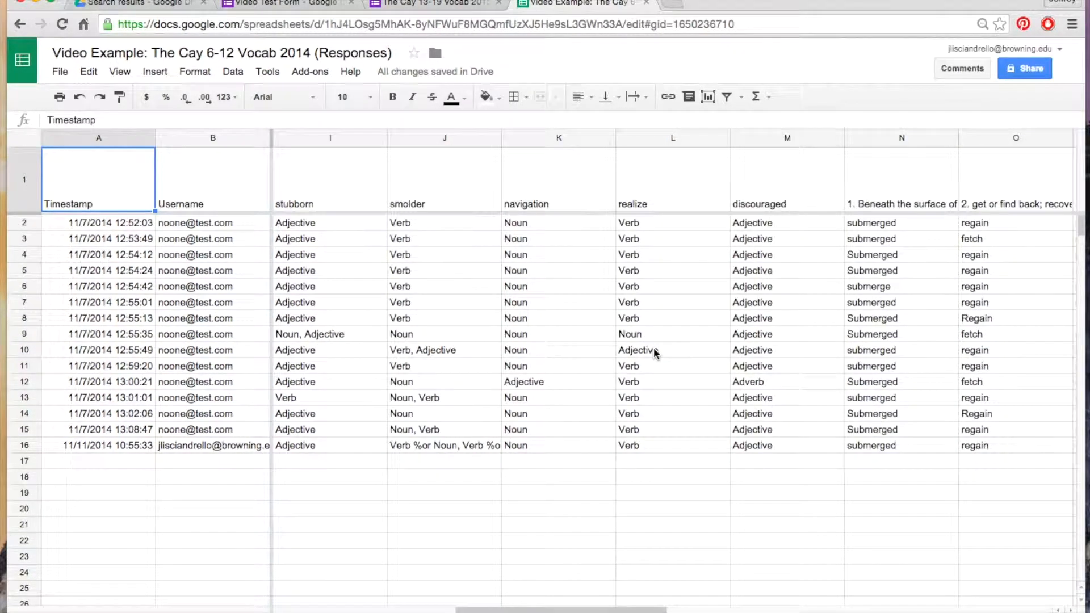
{"action": "scroll", "coordinate": [653, 348], "scroll_direction": "right", "scroll_amount": 10}
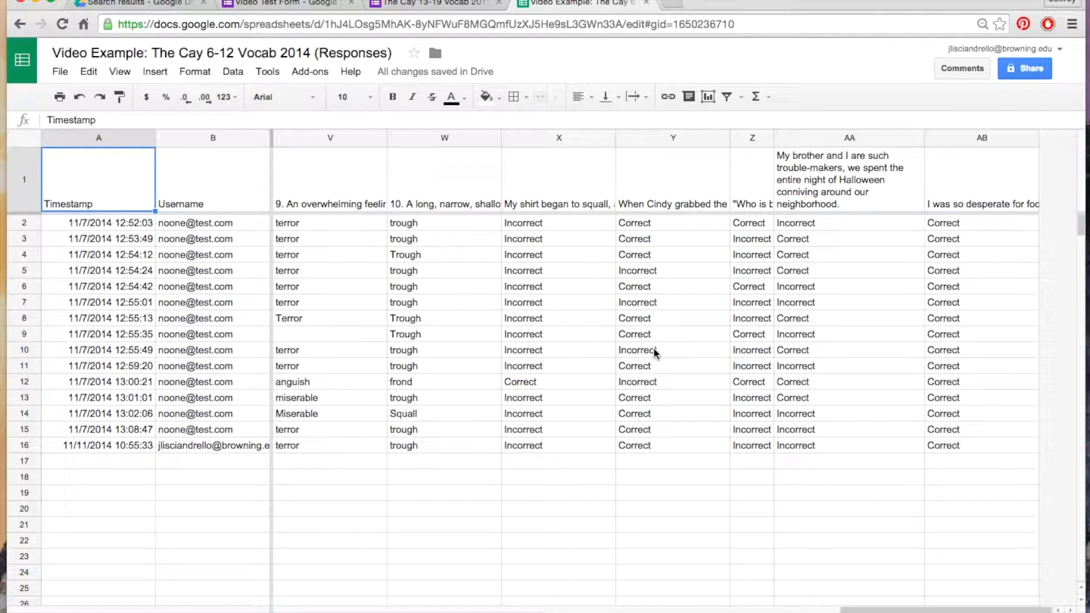
{"action": "scroll", "coordinate": [654, 351], "scroll_direction": "left", "scroll_amount": 16}
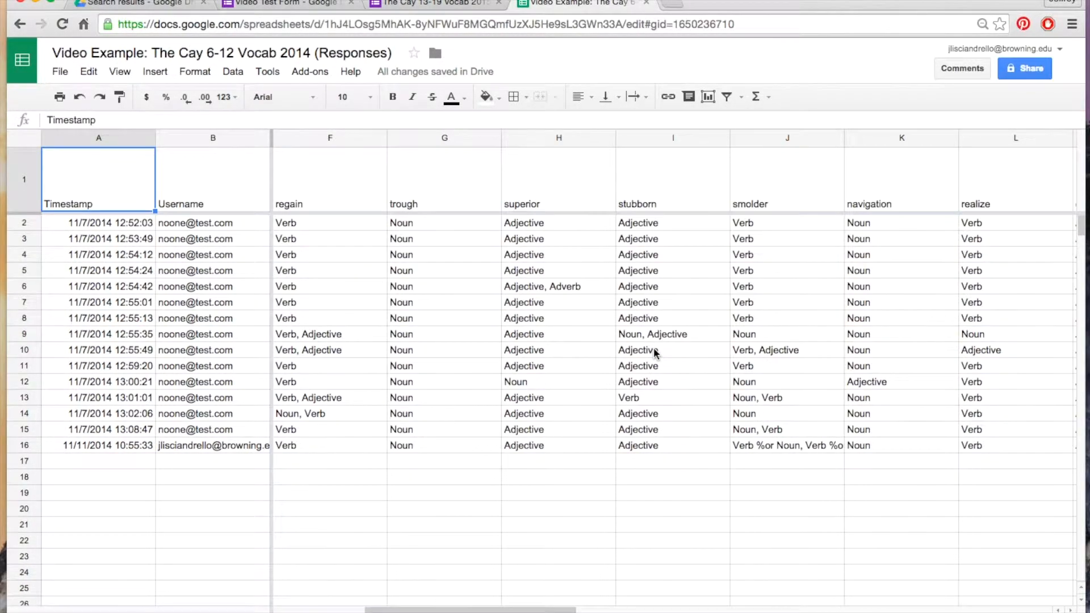
{"action": "scroll", "coordinate": [653, 347], "scroll_direction": "left", "scroll_amount": 3}
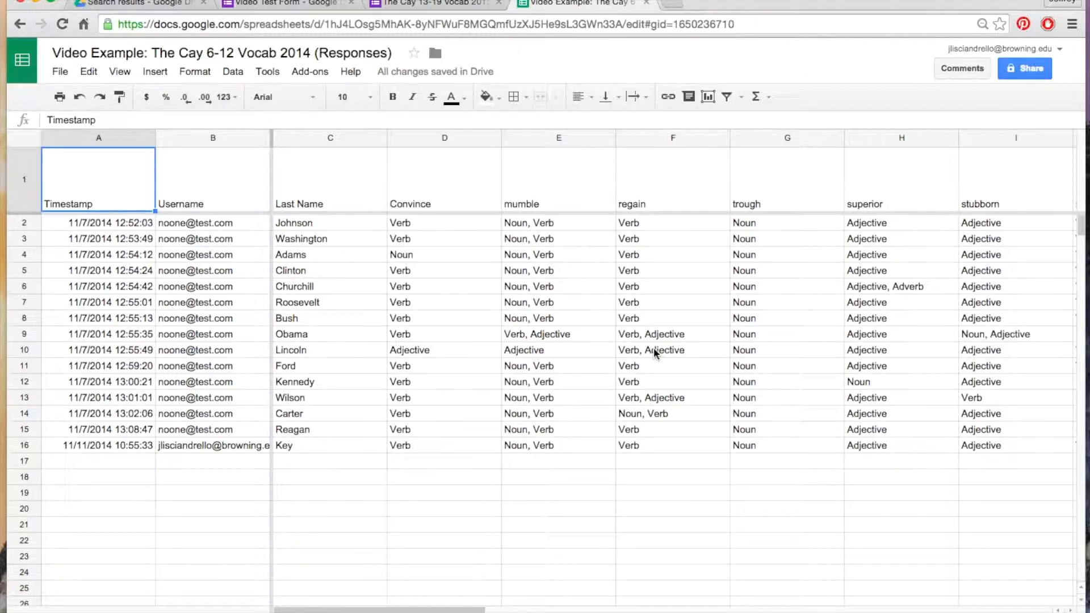
{"action": "scroll", "coordinate": [653, 348], "scroll_direction": "right", "scroll_amount": 3}
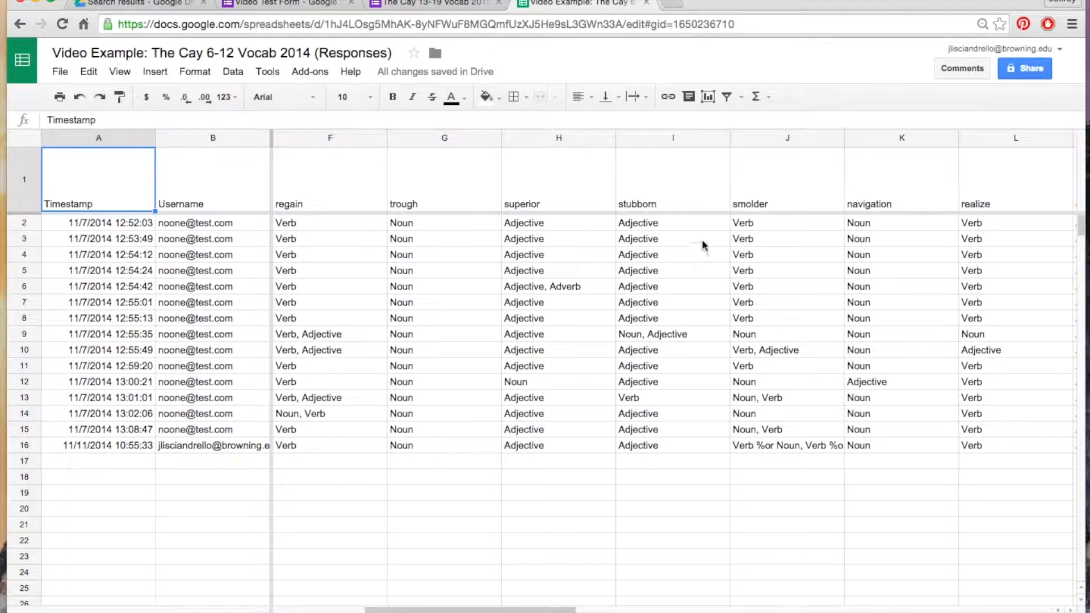
Check individual answers in the smolder column at rows 2, 9 and 10, matching them to the students' last names
{"action": "left_click", "coordinate": [745, 223]}
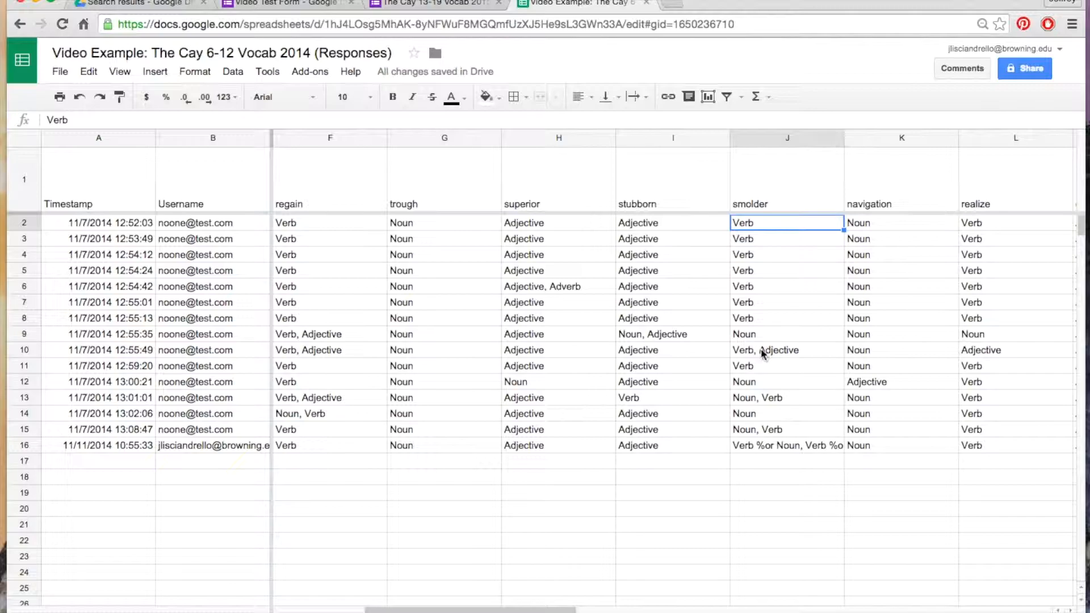
{"action": "left_click", "coordinate": [752, 334]}
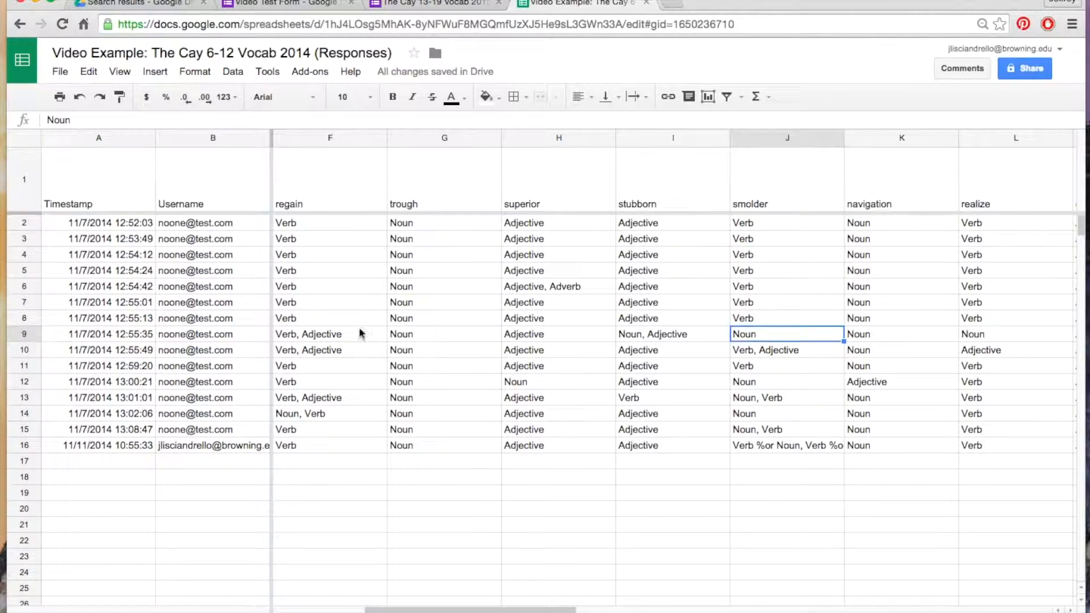
{"action": "scroll", "coordinate": [324, 332], "scroll_direction": "left", "scroll_amount": 3}
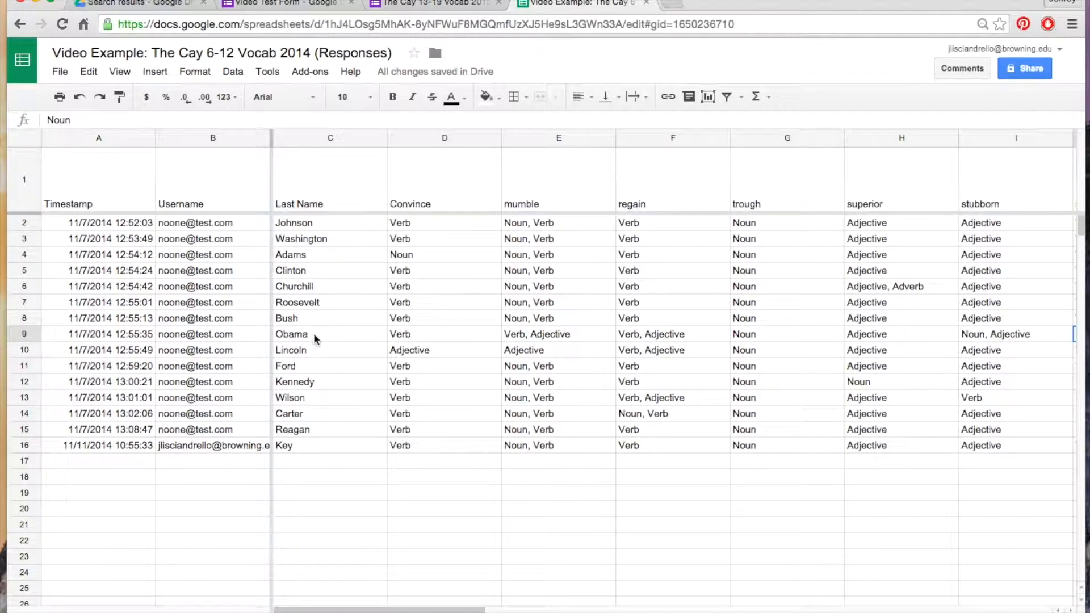
{"action": "scroll", "coordinate": [650, 335], "scroll_direction": "right", "scroll_amount": 4}
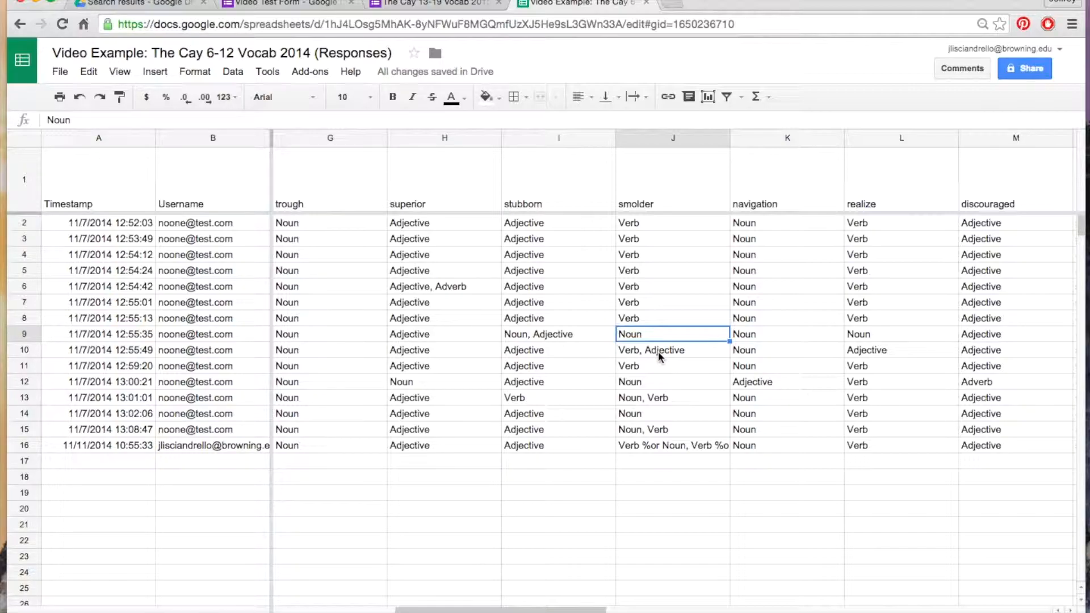
{"action": "left_click", "coordinate": [659, 352]}
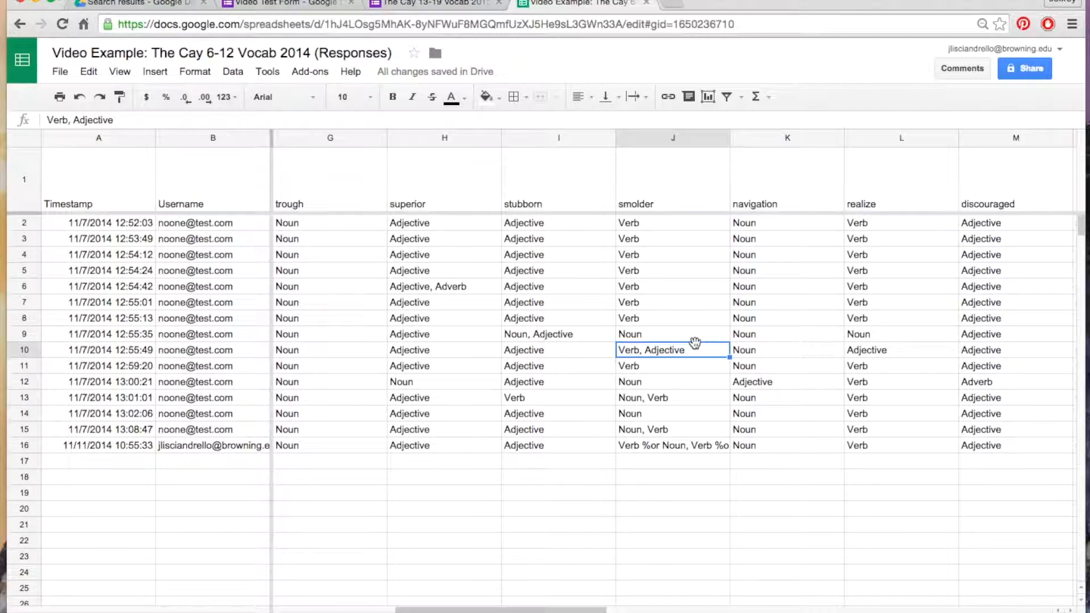
{"action": "scroll", "coordinate": [560, 446], "scroll_direction": "left", "scroll_amount": 4}
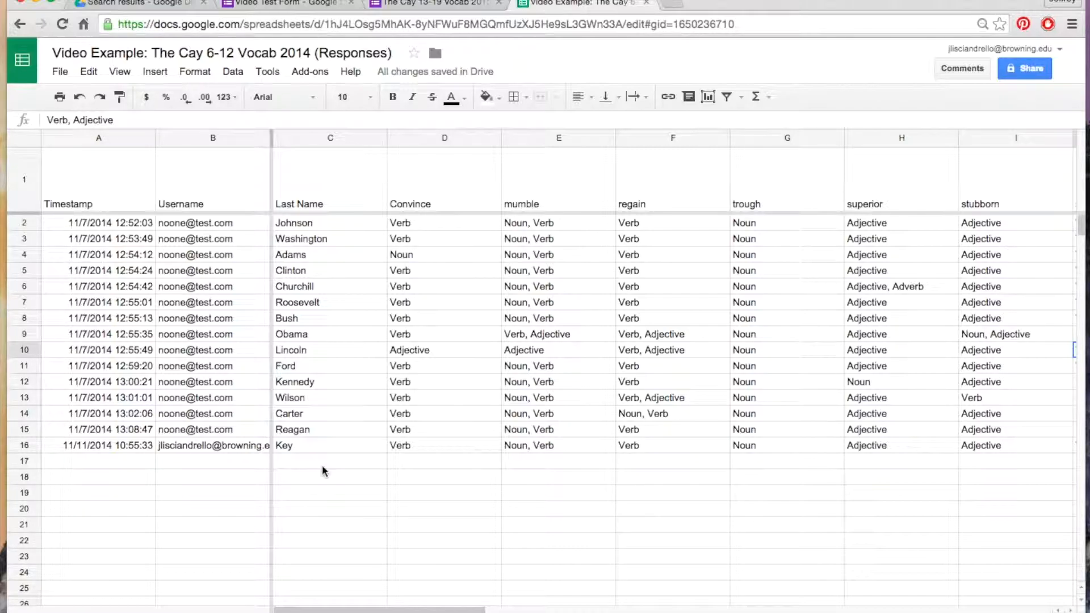
Return to the grades sheet and recheck the scores of every question along with the Emailed Grade column
{"action": "left_click", "coordinate": [244, 612]}
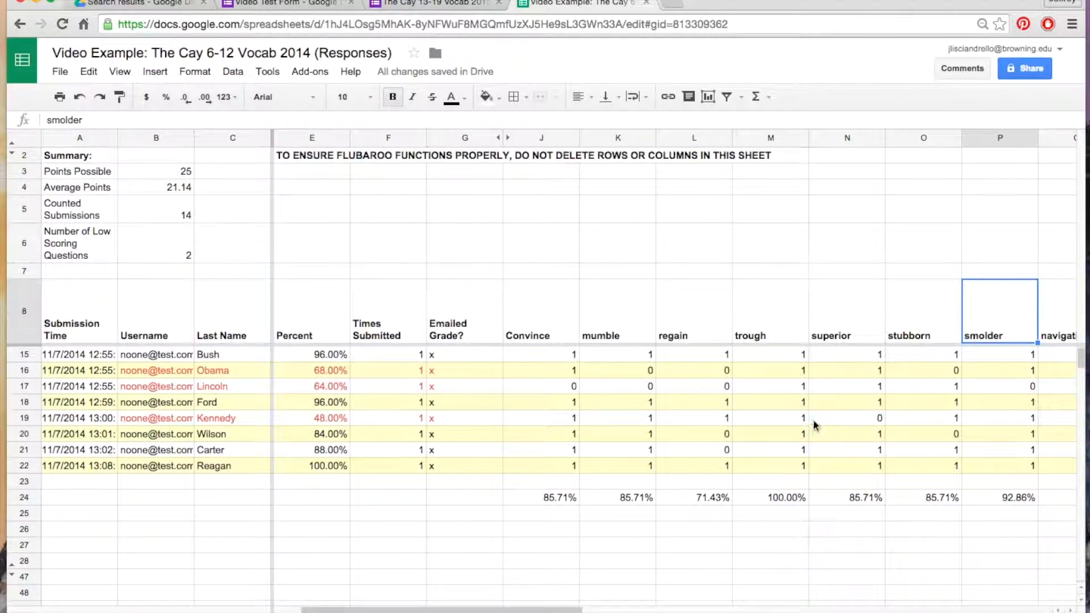
{"action": "scroll", "coordinate": [813, 418], "scroll_direction": "right", "scroll_amount": 15}
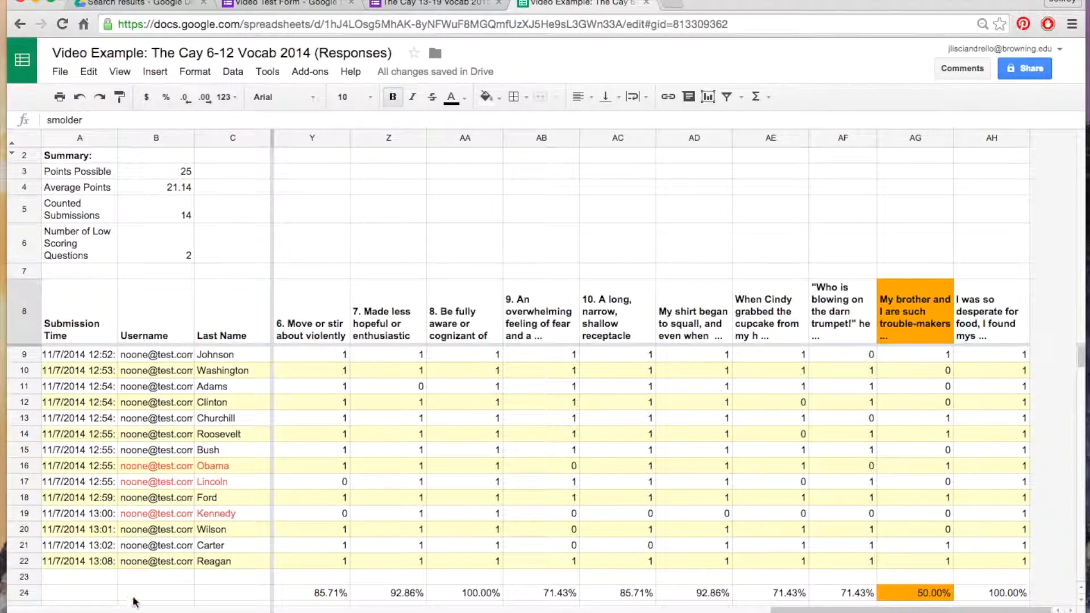
{"action": "scroll", "coordinate": [304, 506], "scroll_direction": "left", "scroll_amount": 2}
{"action": "scroll", "coordinate": [304, 505], "scroll_direction": "left", "scroll_amount": 15}
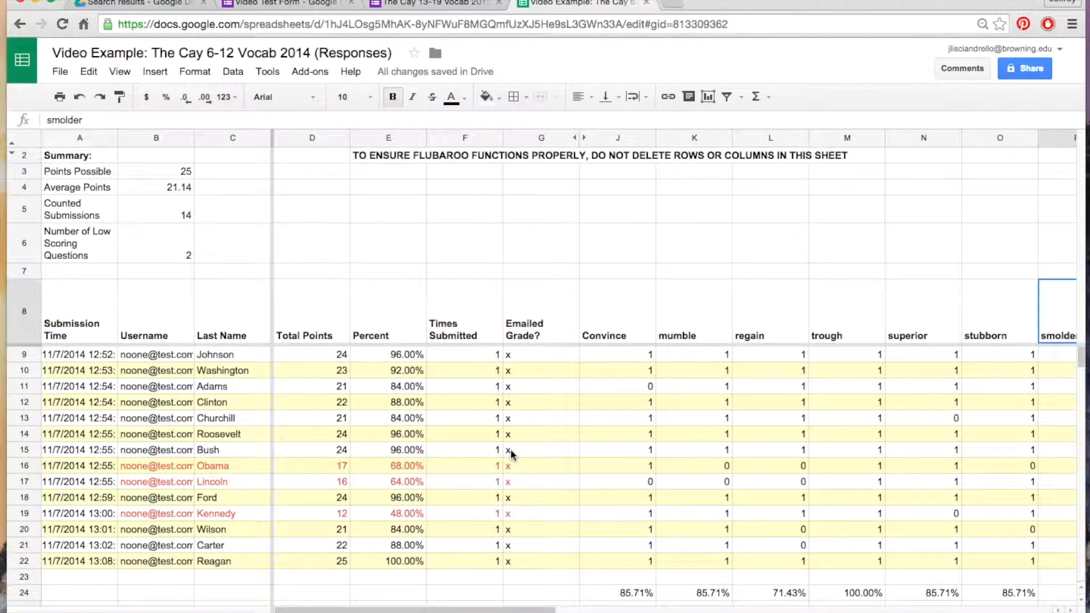
Switch to the responses of the Video Test Form in Google Forms
{"action": "left_click", "coordinate": [286, 4]}
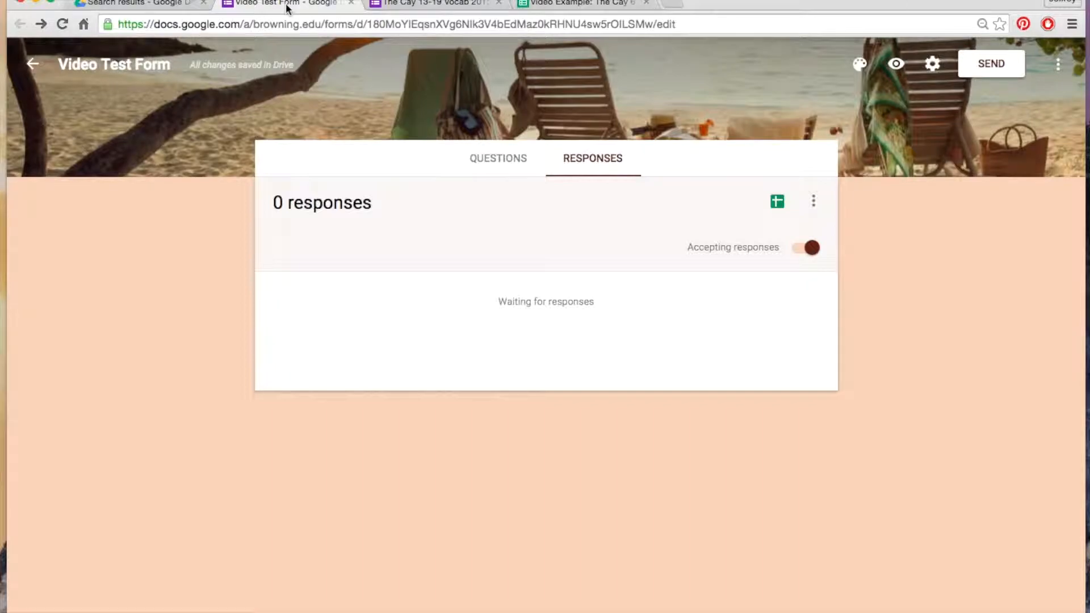